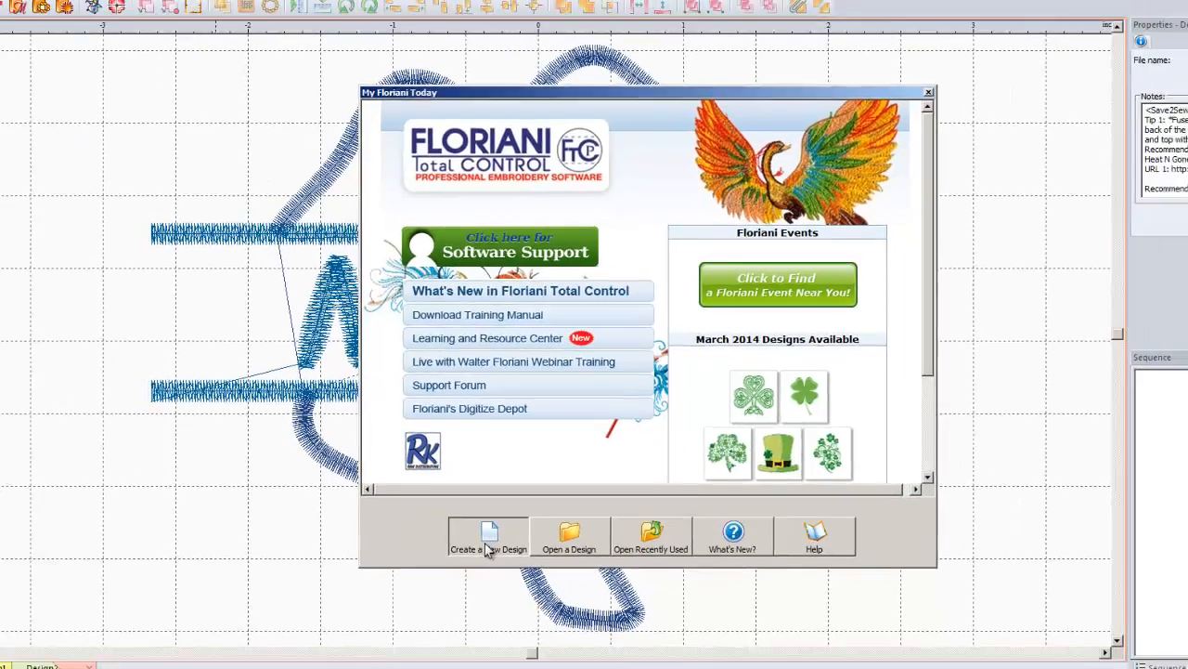
Create a new design and insert the Shamrock shape from the Applique Shapes catalog
left_click(506, 568)
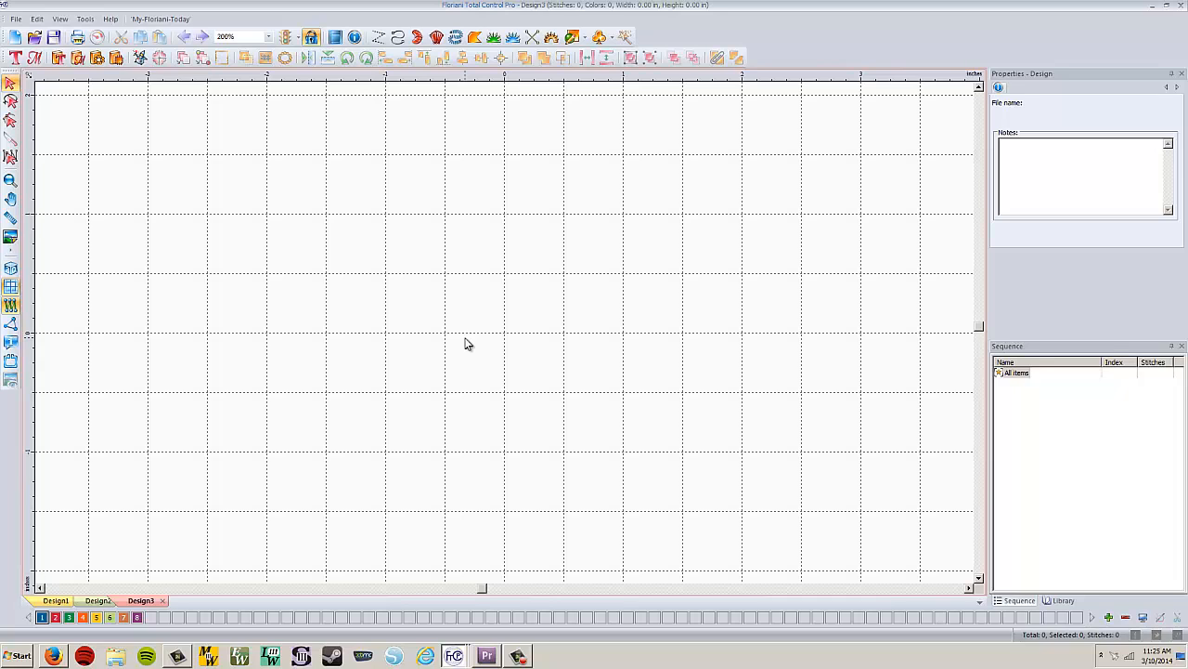
left_click(116, 57)
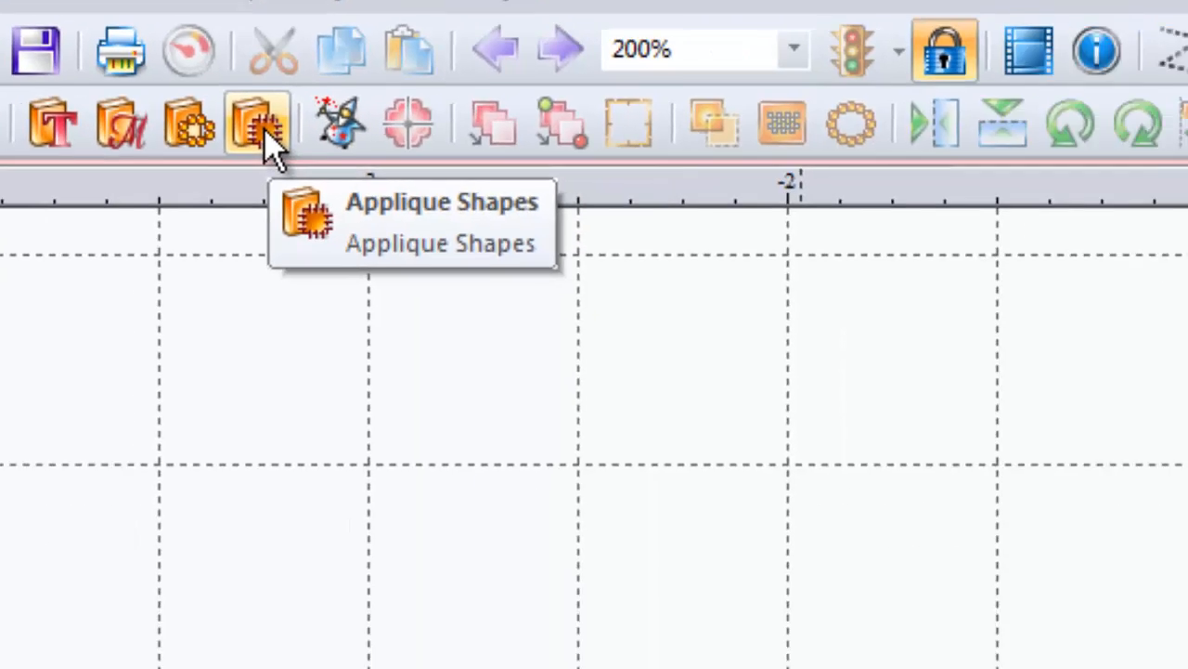
left_click(526, 265)
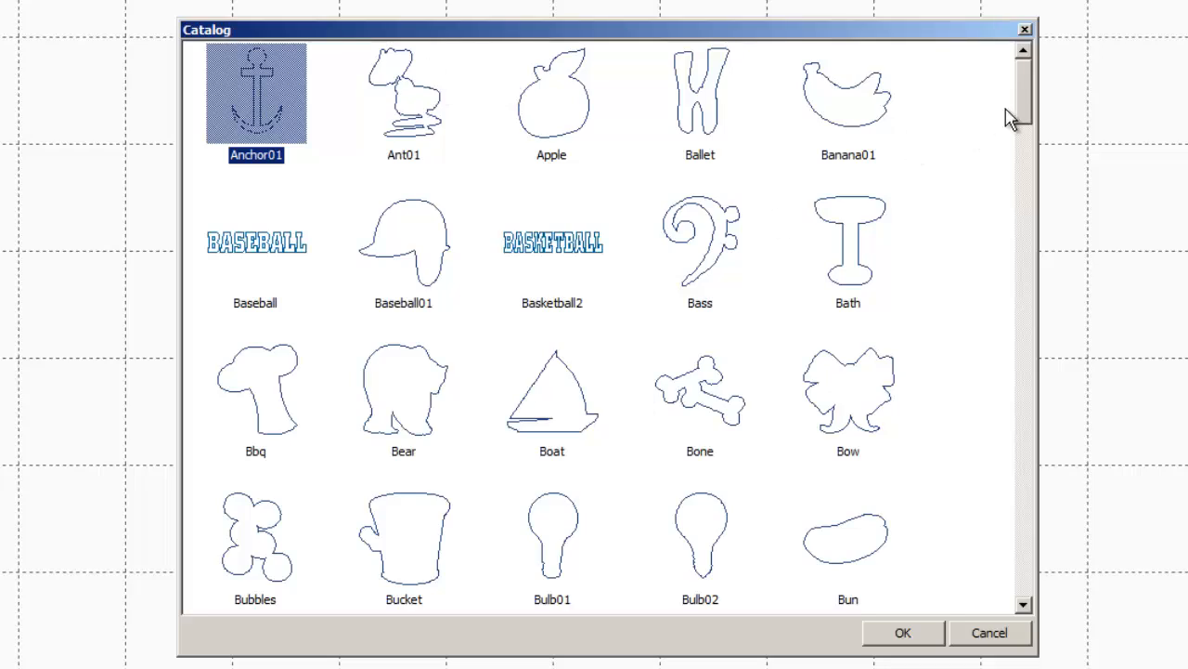
left_click_drag(1023, 104, 1012, 240)
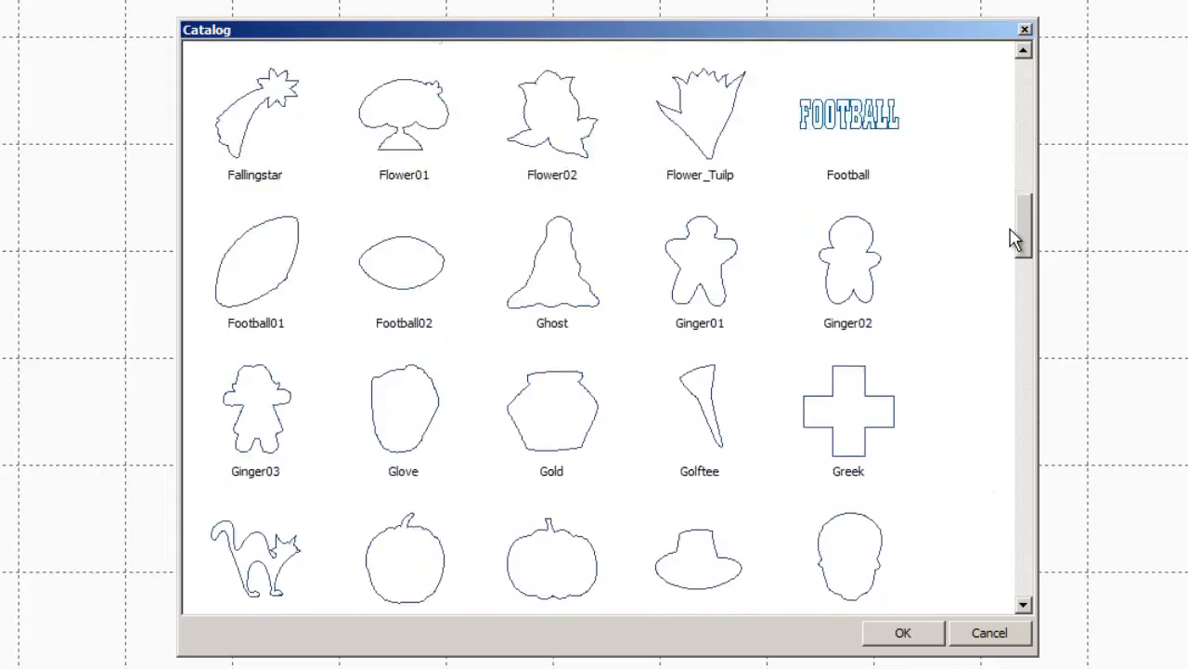
left_click(1022, 399)
left_click(1029, 511)
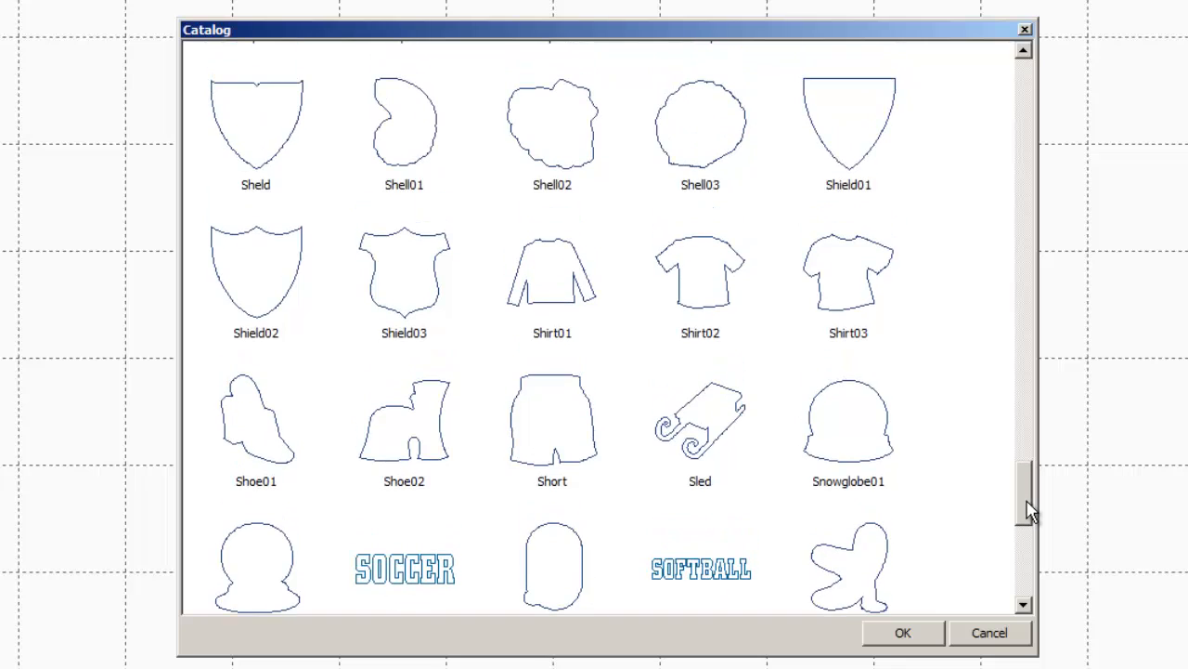
left_click_drag(1028, 510, 1034, 417)
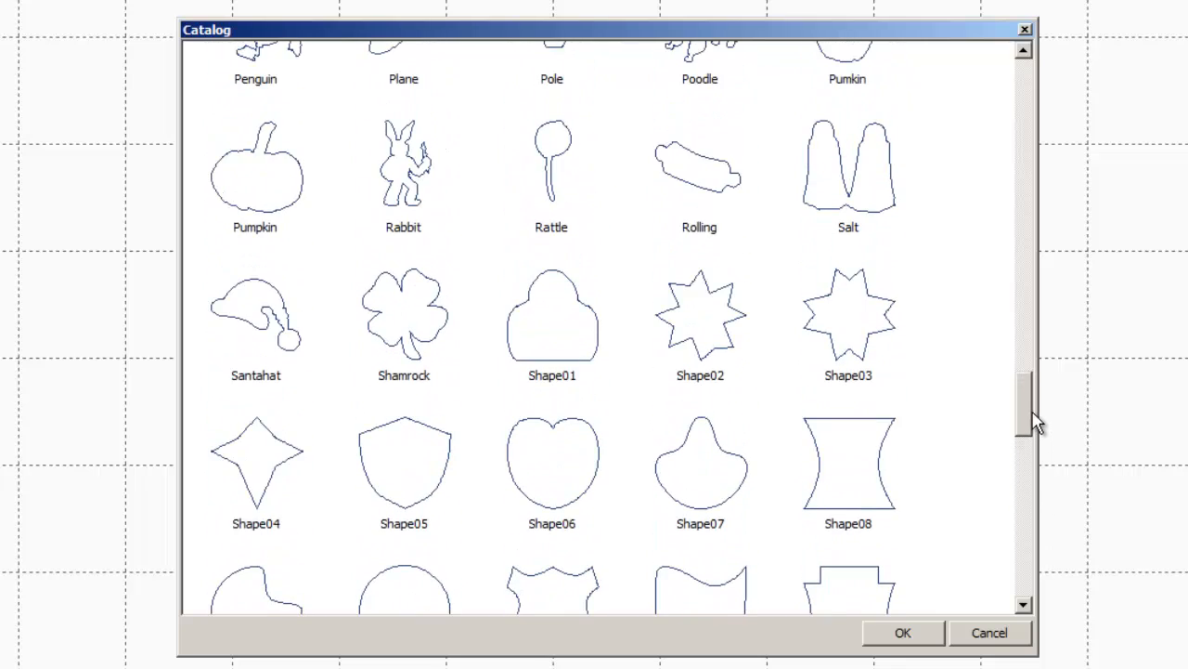
left_click(406, 320)
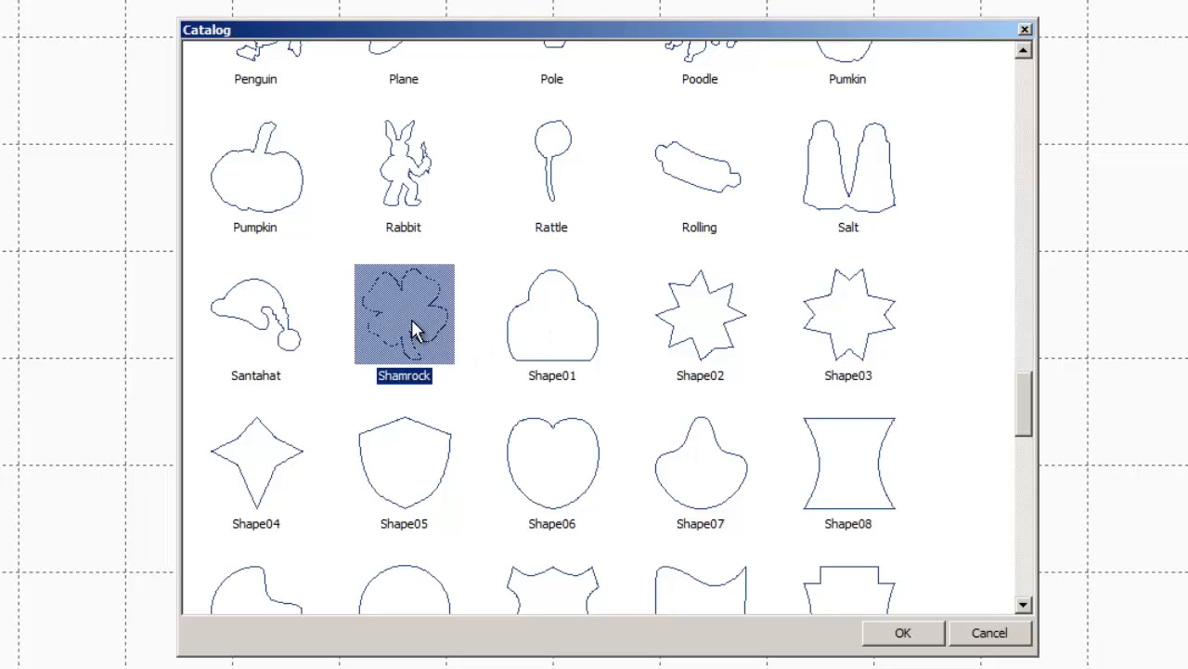
left_click(907, 638)
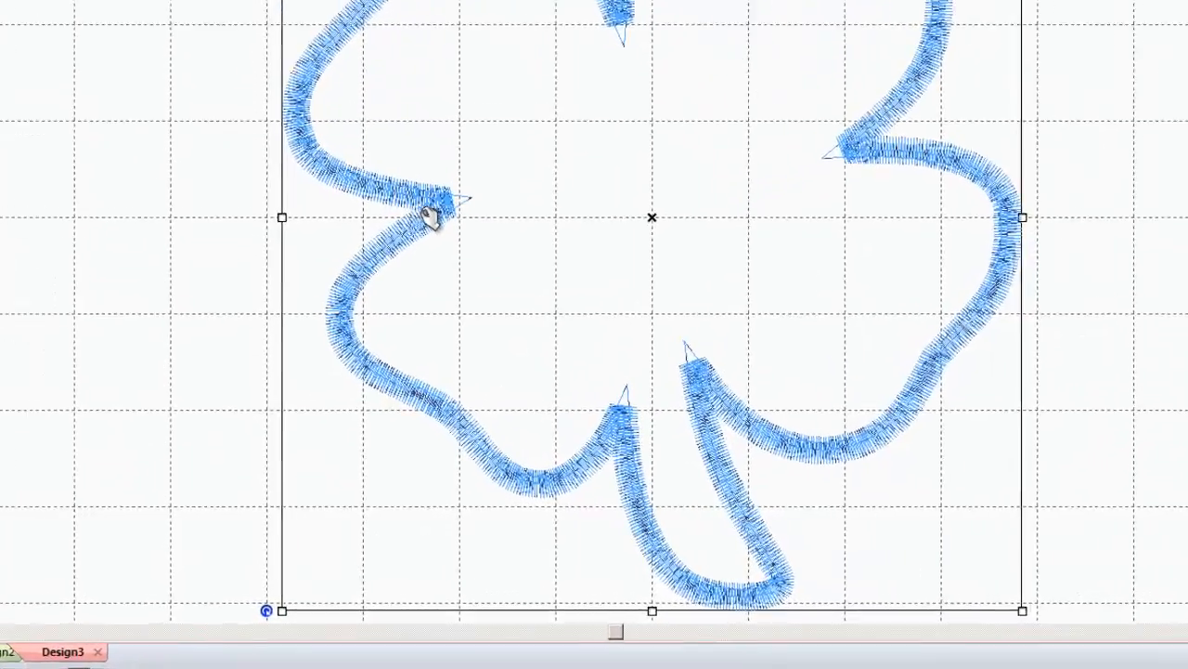
Convert the shamrock applique to Artwork and deselect it
right_click(366, 335)
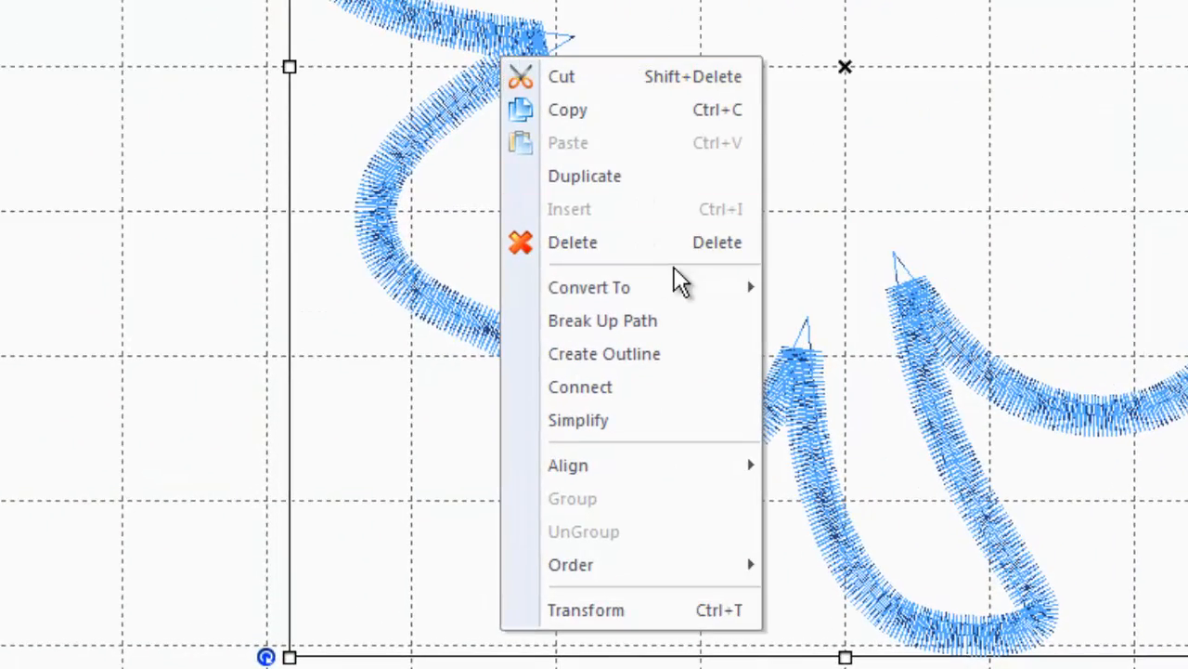
mouse_move(643, 302)
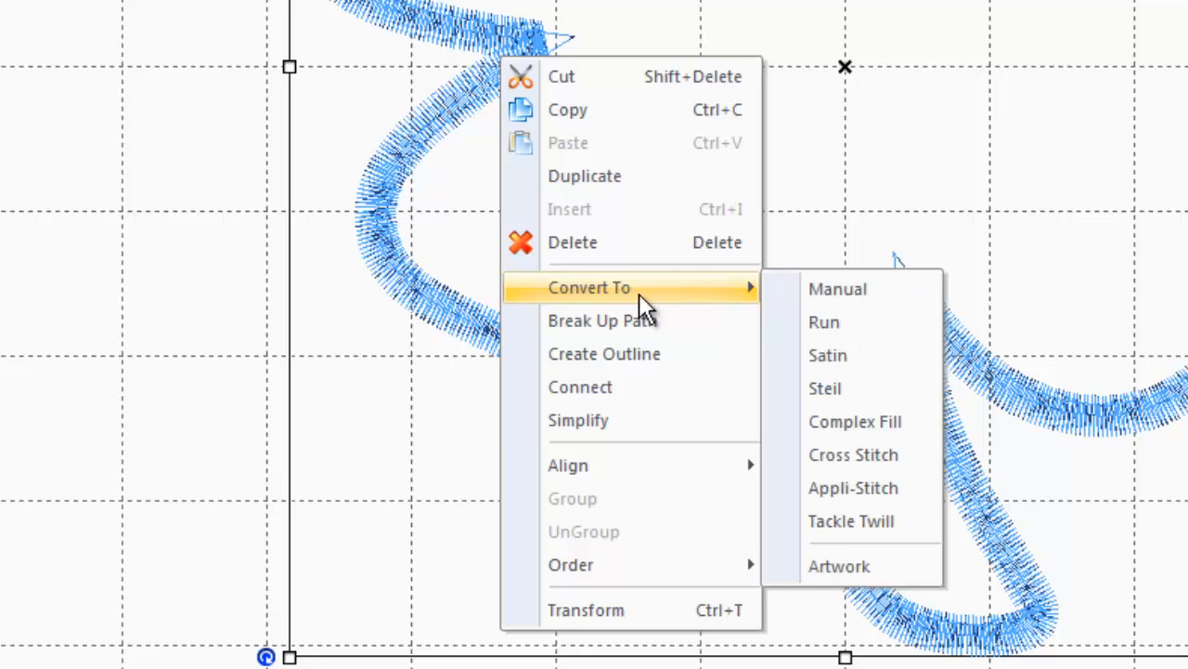
left_click(854, 569)
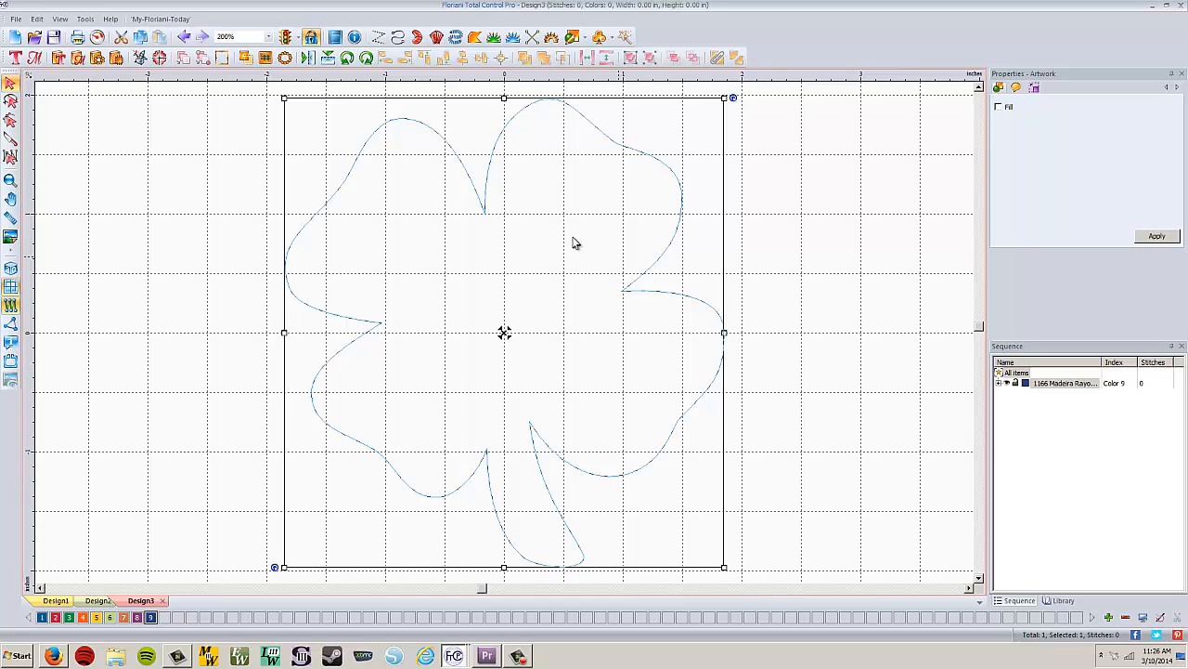
left_click(807, 314)
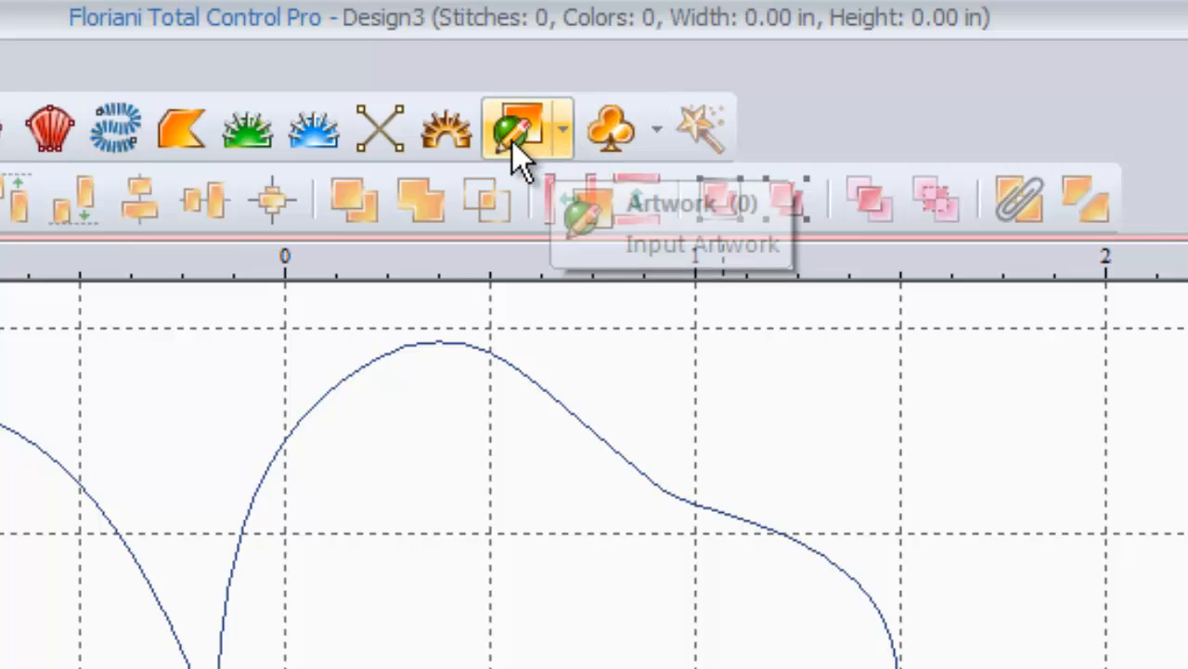
Draw a long, thin artwork rectangle horizontally across the shamrock's middle, extending past both of its sides
left_click(562, 137)
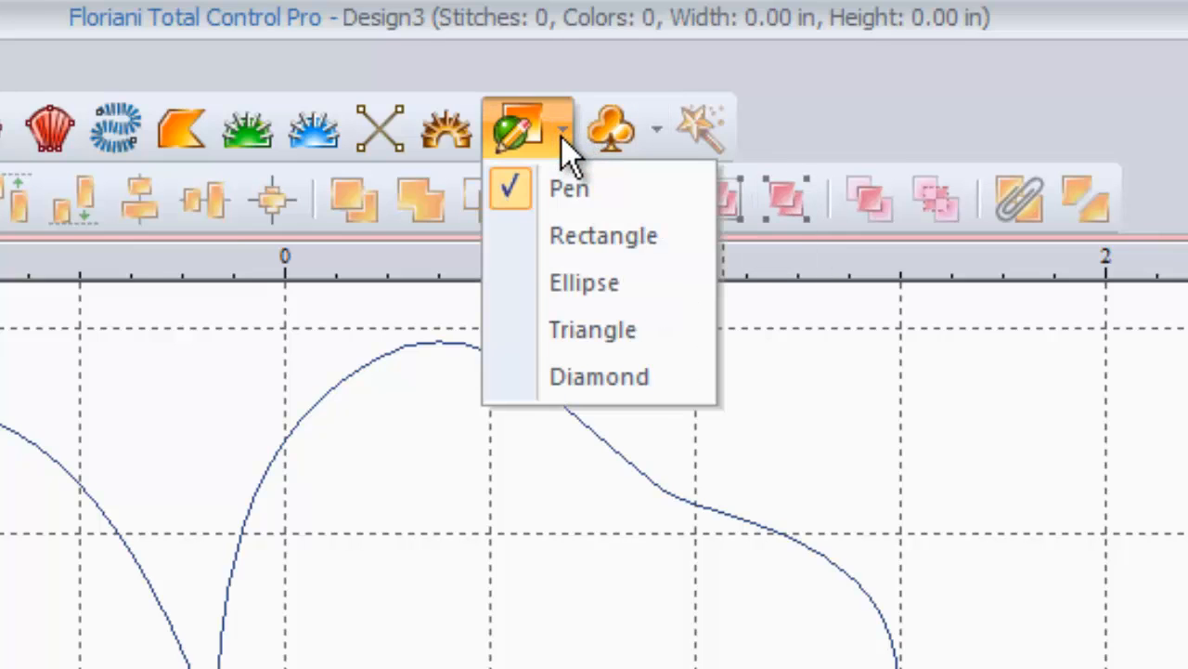
left_click(596, 236)
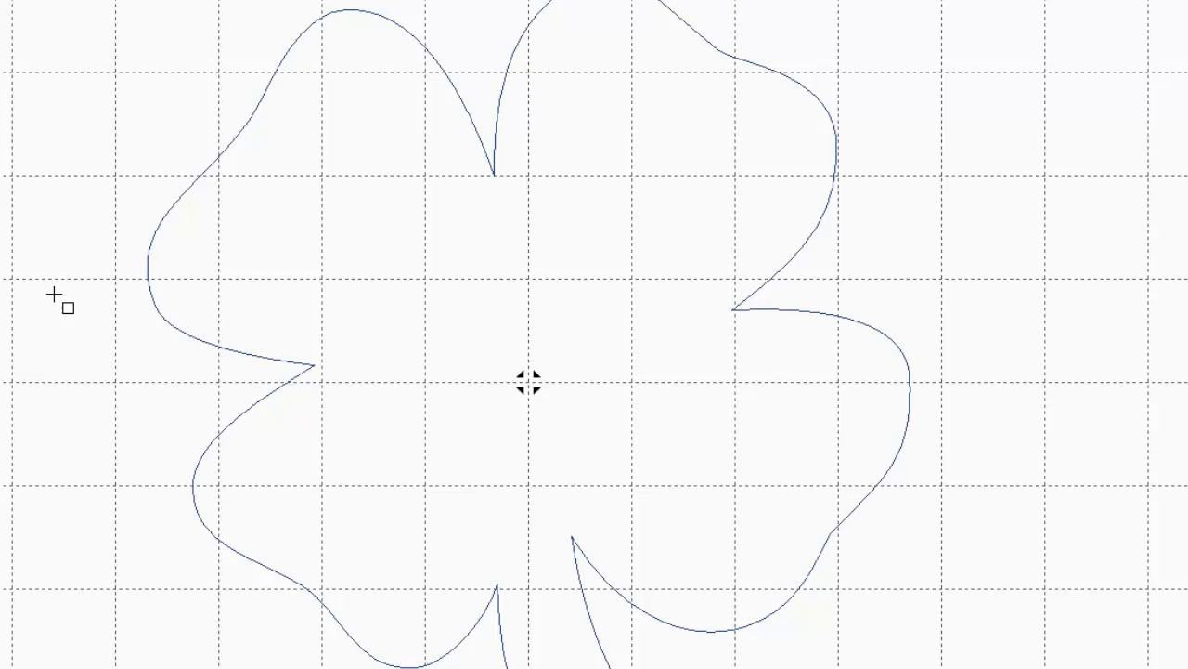
mouse_move(53, 289)
left_mouse_down()
mouse_move(126, 379)
mouse_move(220, 417)
mouse_move(400, 454)
mouse_move(1011, 447)
left_mouse_up()
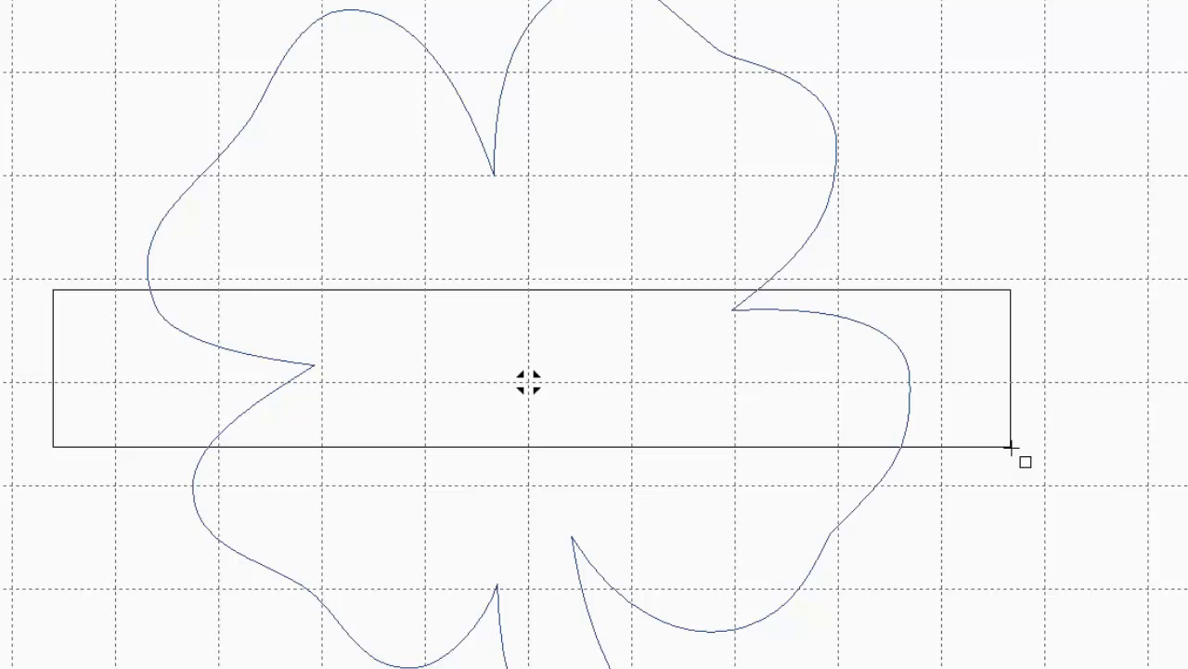
left_click(1011, 447)
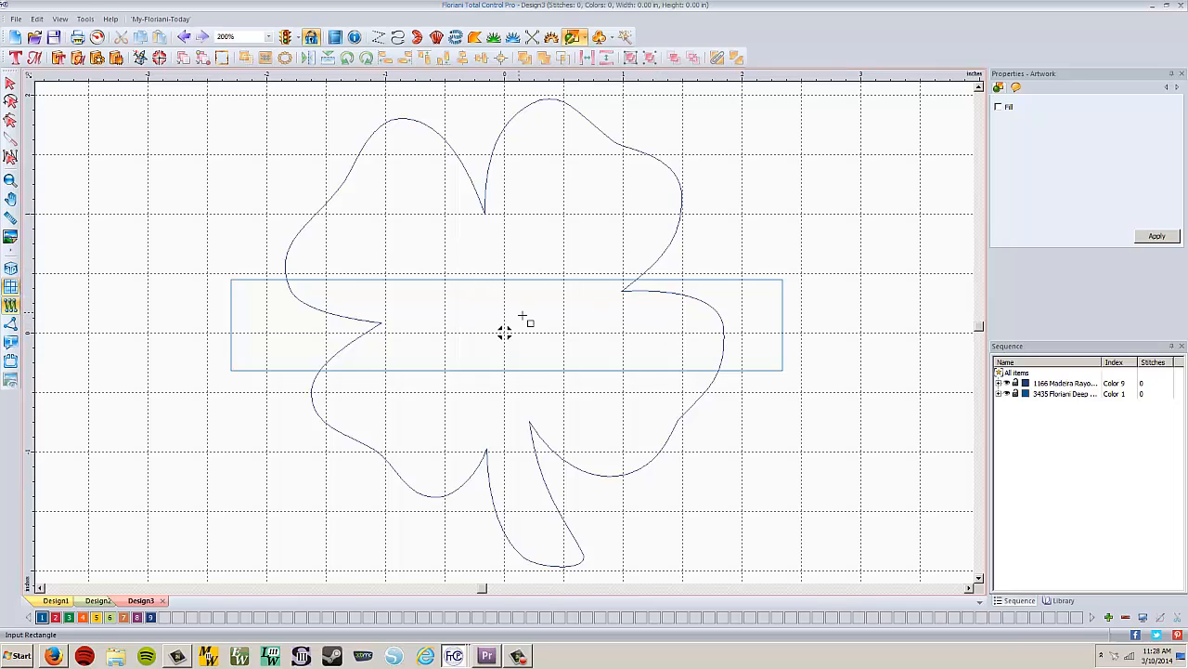
Select the shamrock and the rectangle together and trim away the part of the shamrock inside the rectangle
left_click(11, 83)
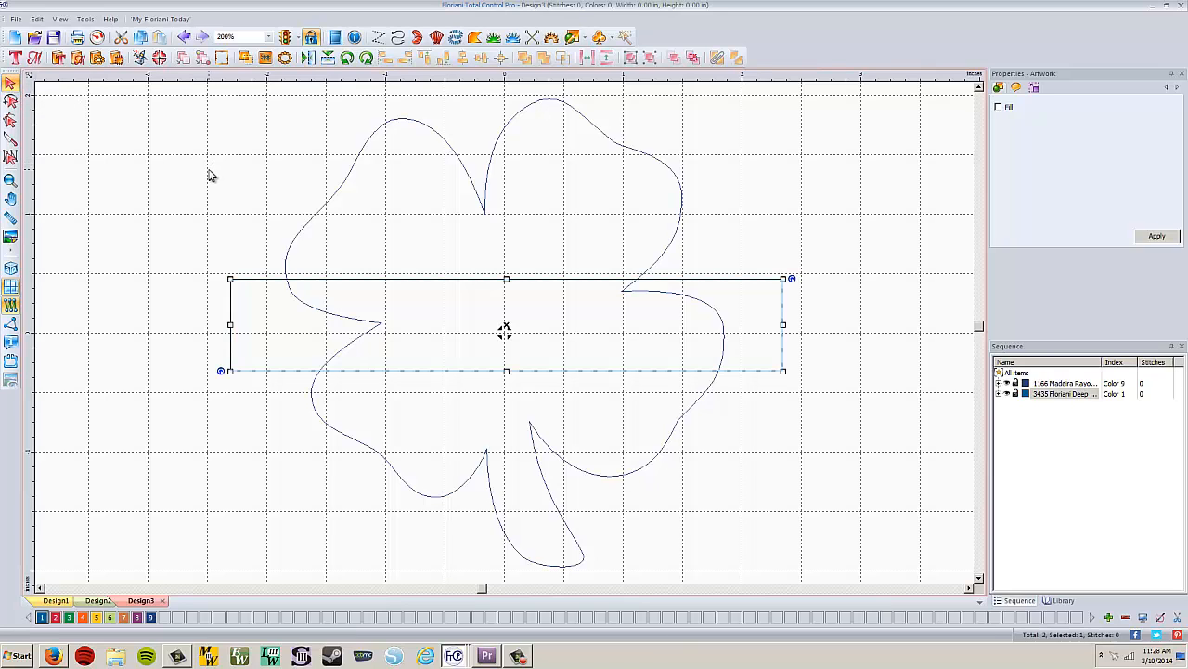
key("ctrl+a")
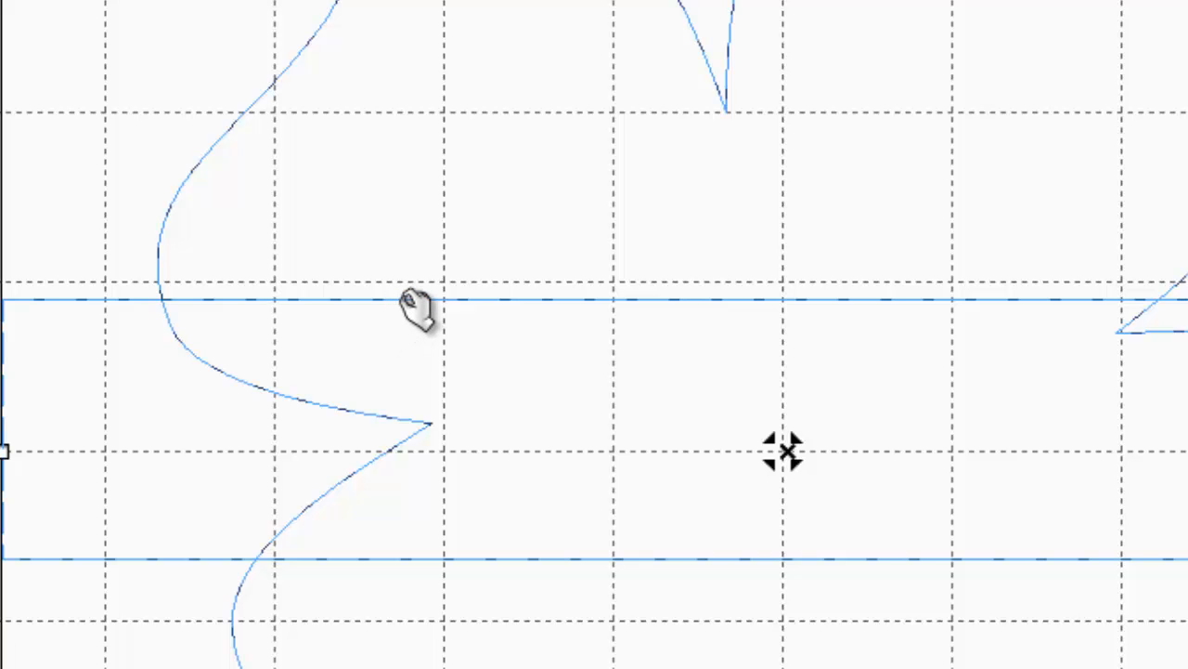
right_click(409, 302)
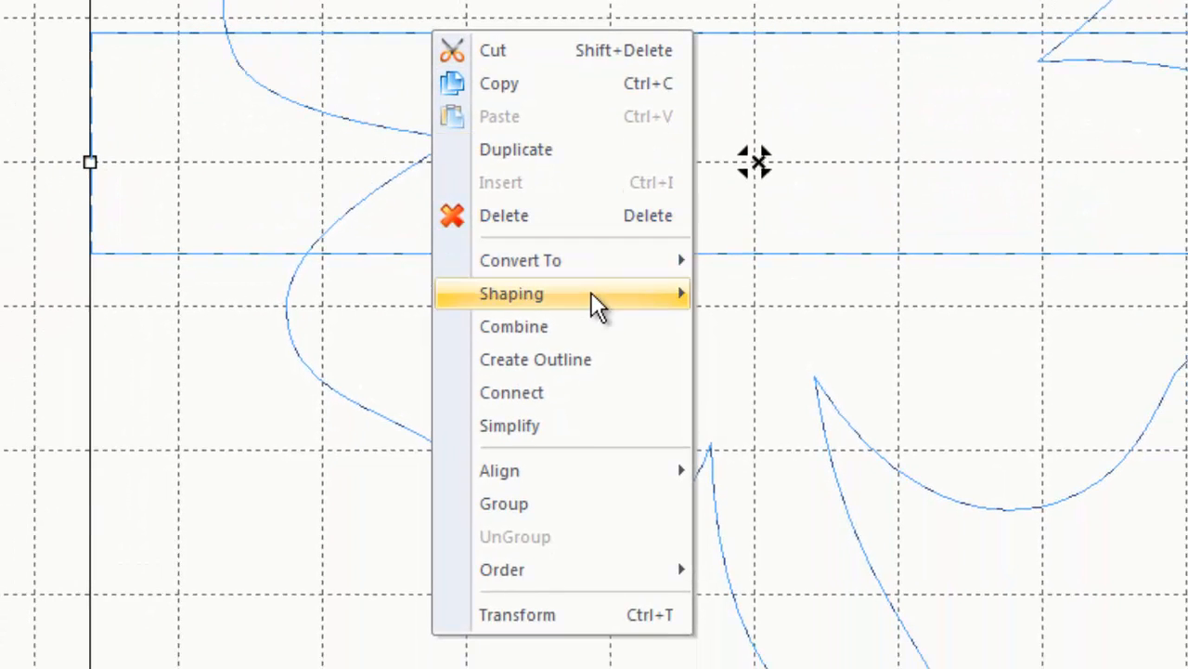
mouse_move(592, 294)
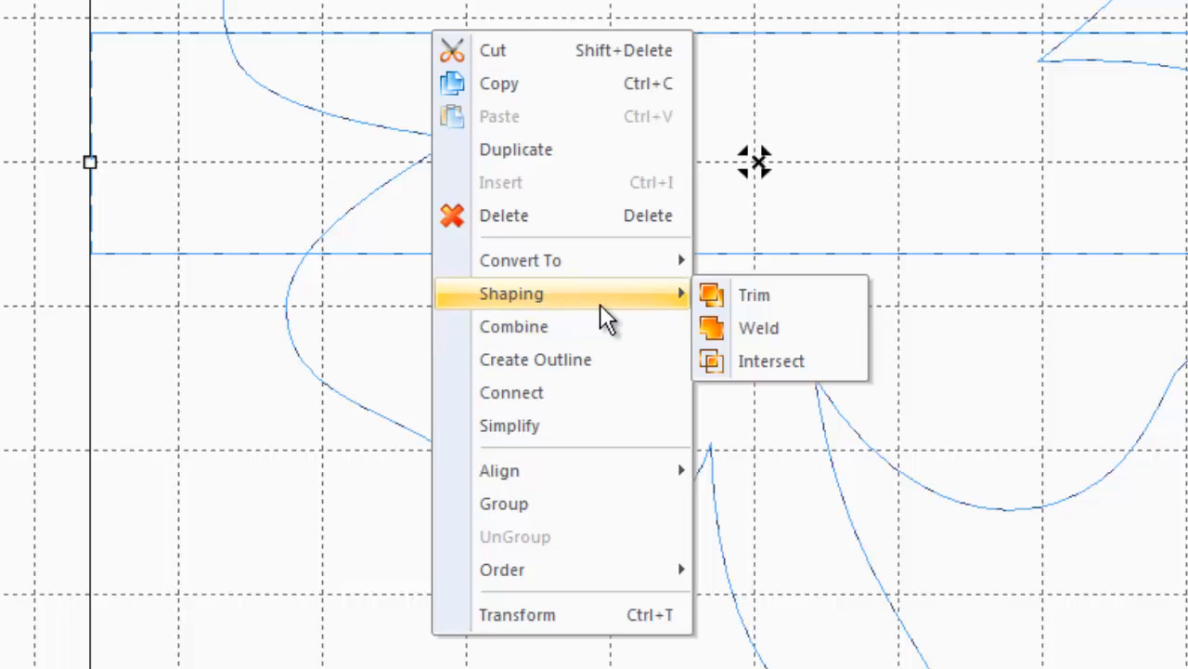
left_click(768, 297)
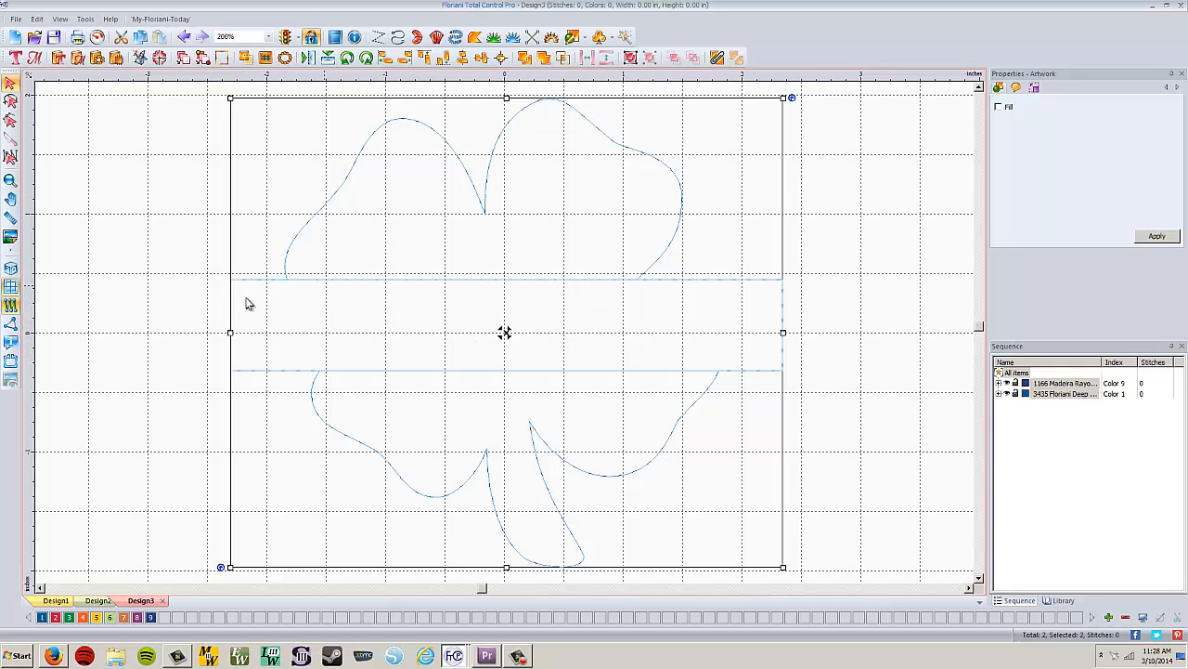
left_click(856, 283)
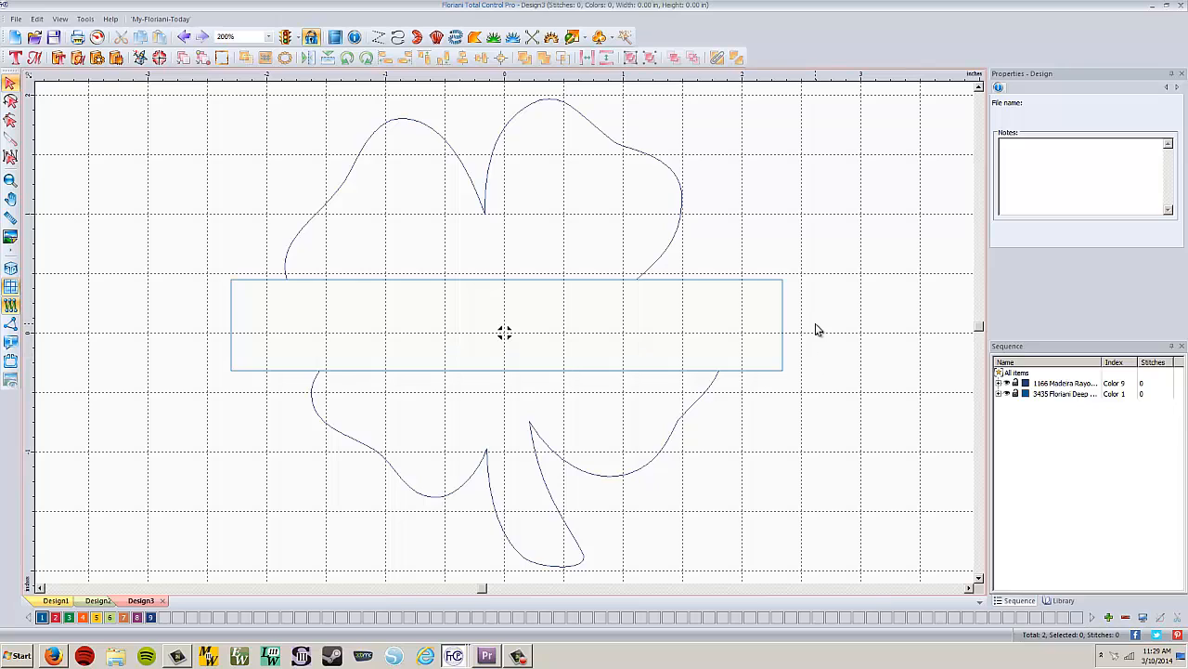
Move the trimmed shamrock off the rectangle to inspect its cut edges and undo the move
left_click(649, 162)
left_click_drag(644, 159, 687, 141)
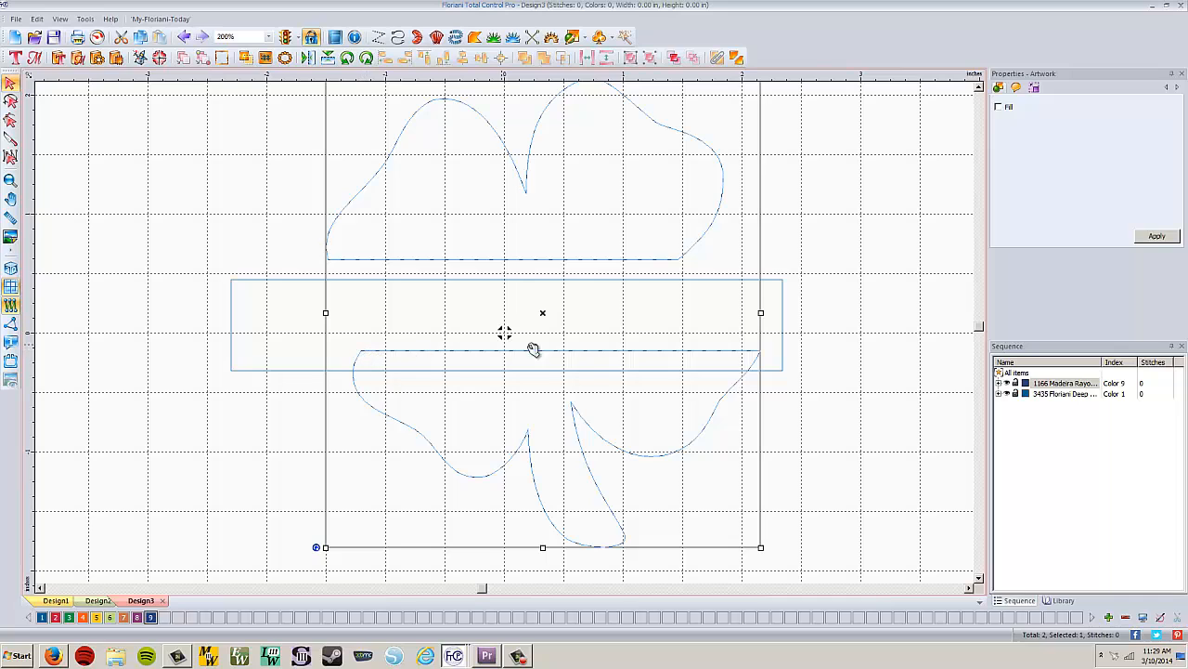
left_click(183, 36)
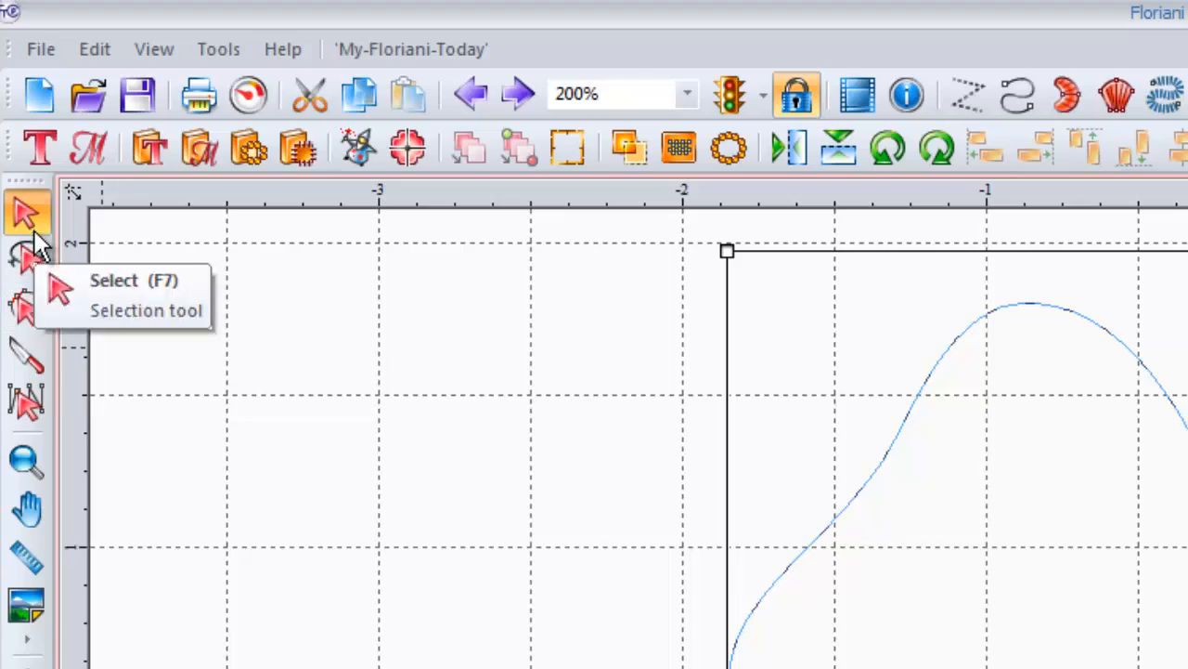
Break the trimmed shamrock apart into separate upper and lower pieces
left_click(37, 314)
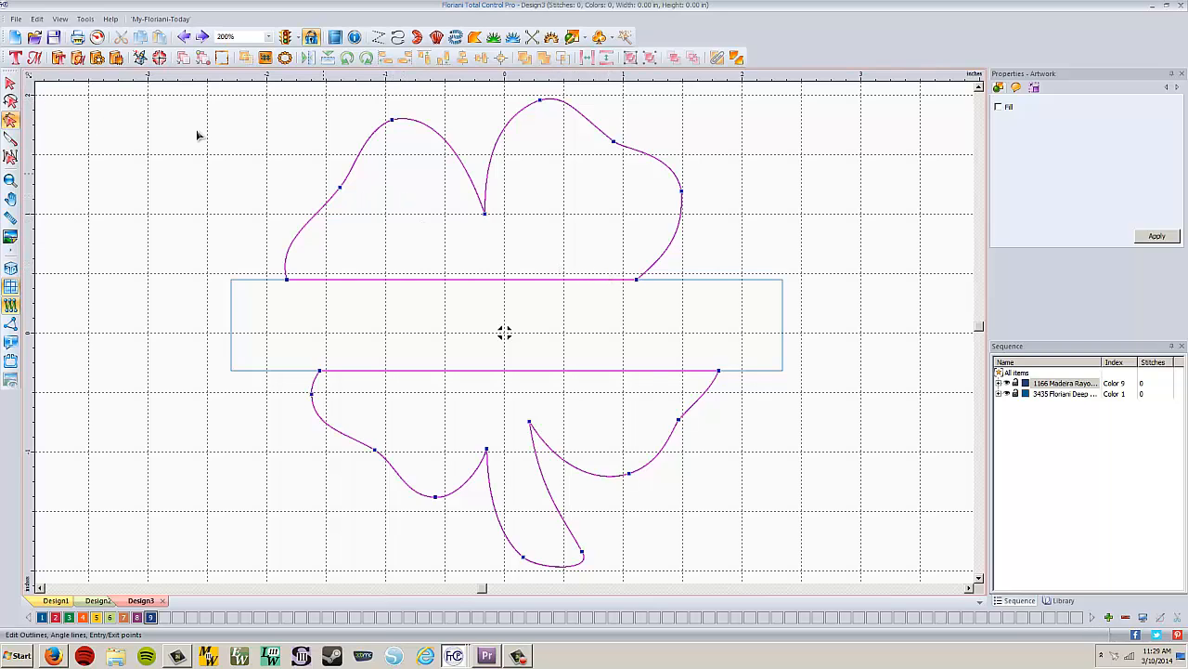
left_click(10, 84)
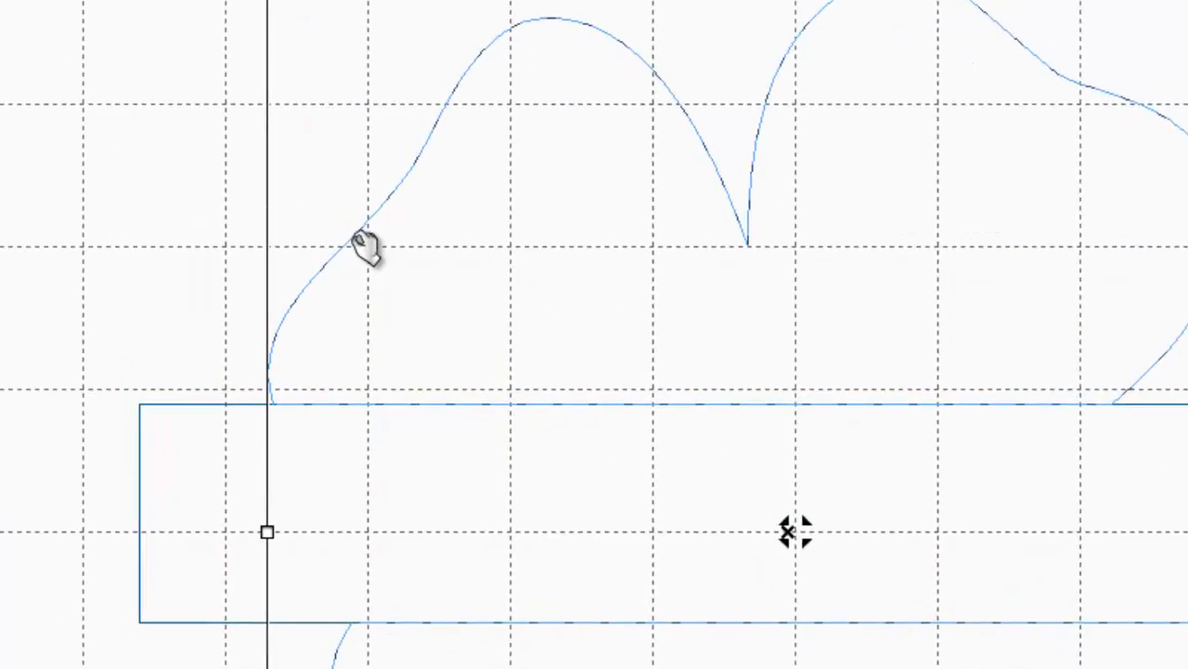
right_click(370, 223)
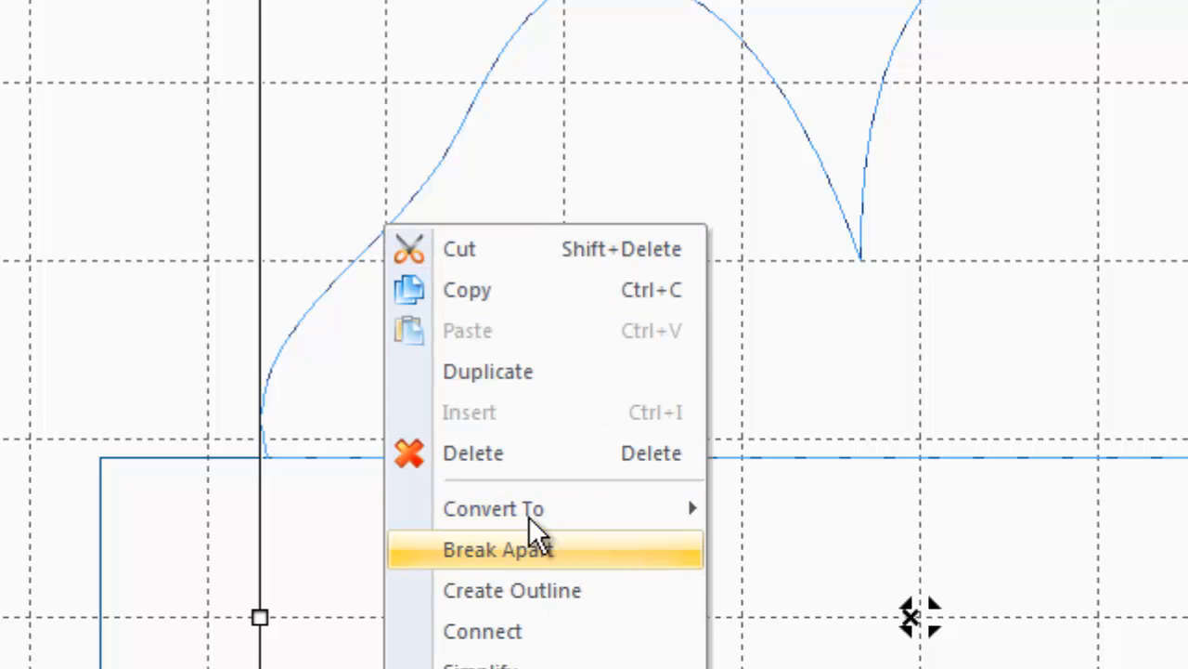
left_click(520, 150)
left_click(462, 127)
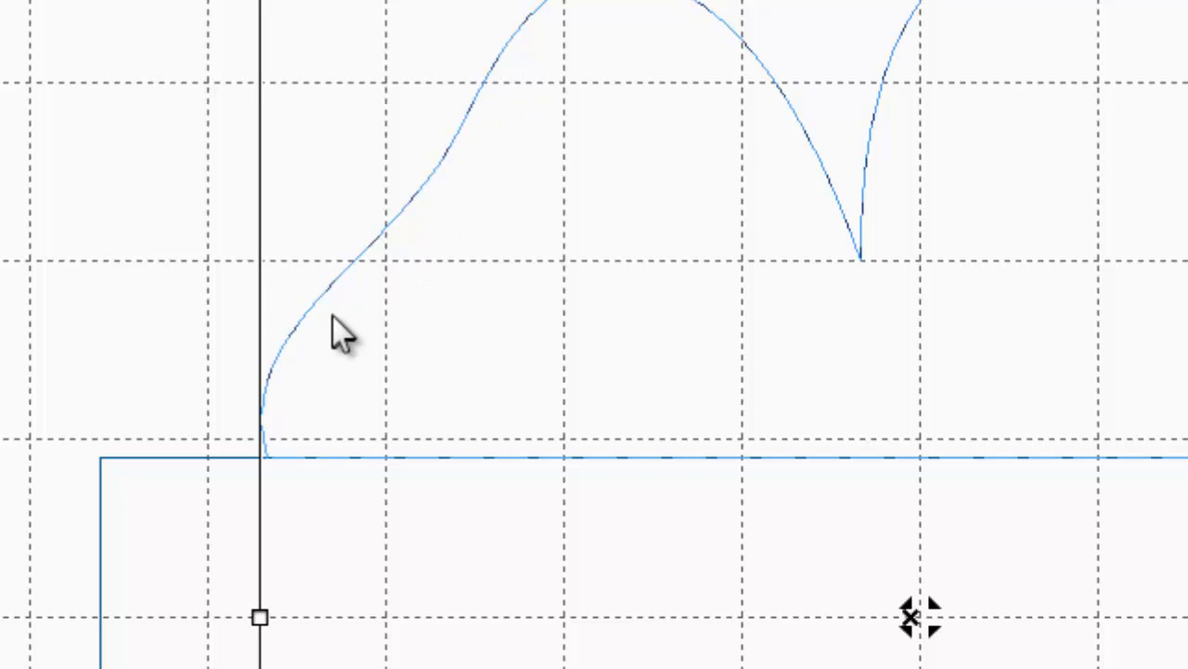
right_click(450, 162)
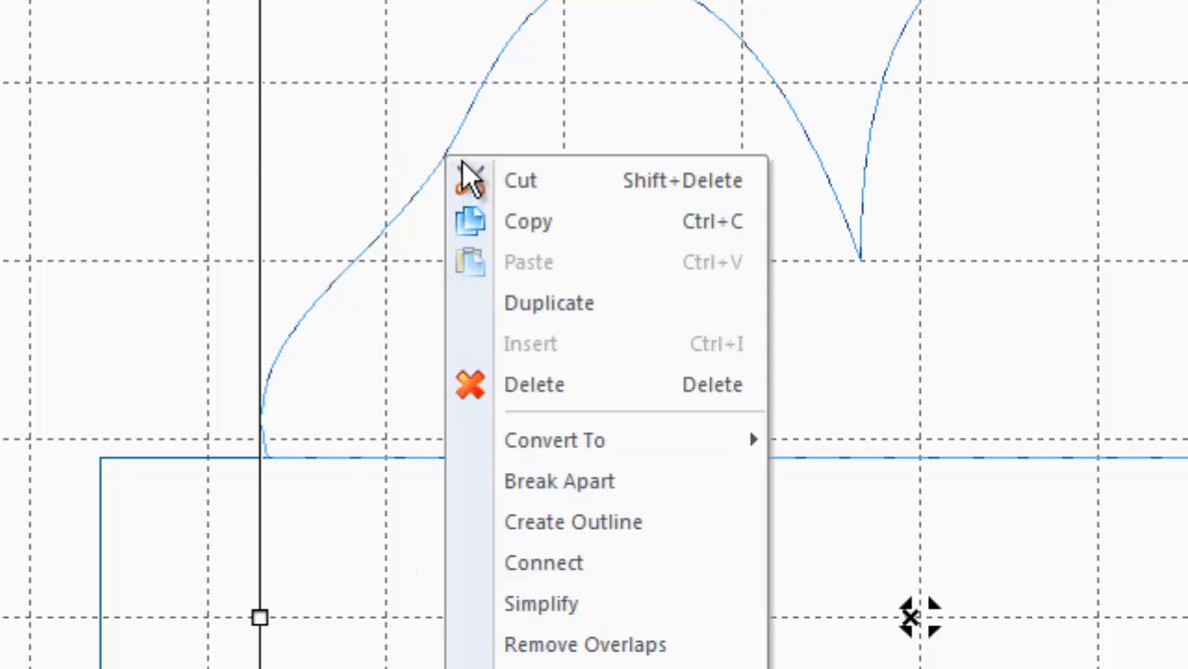
left_click(560, 481)
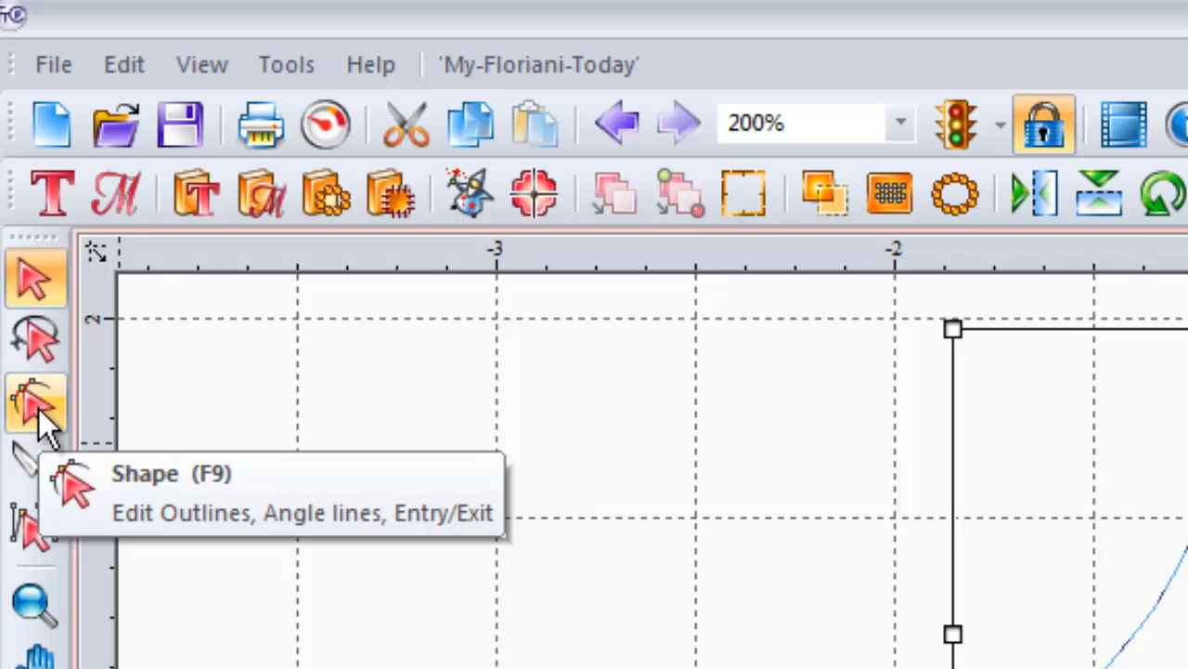
Split the upper shamrock piece's outline at the two corner points where it meets the rectangle
left_click(23, 265)
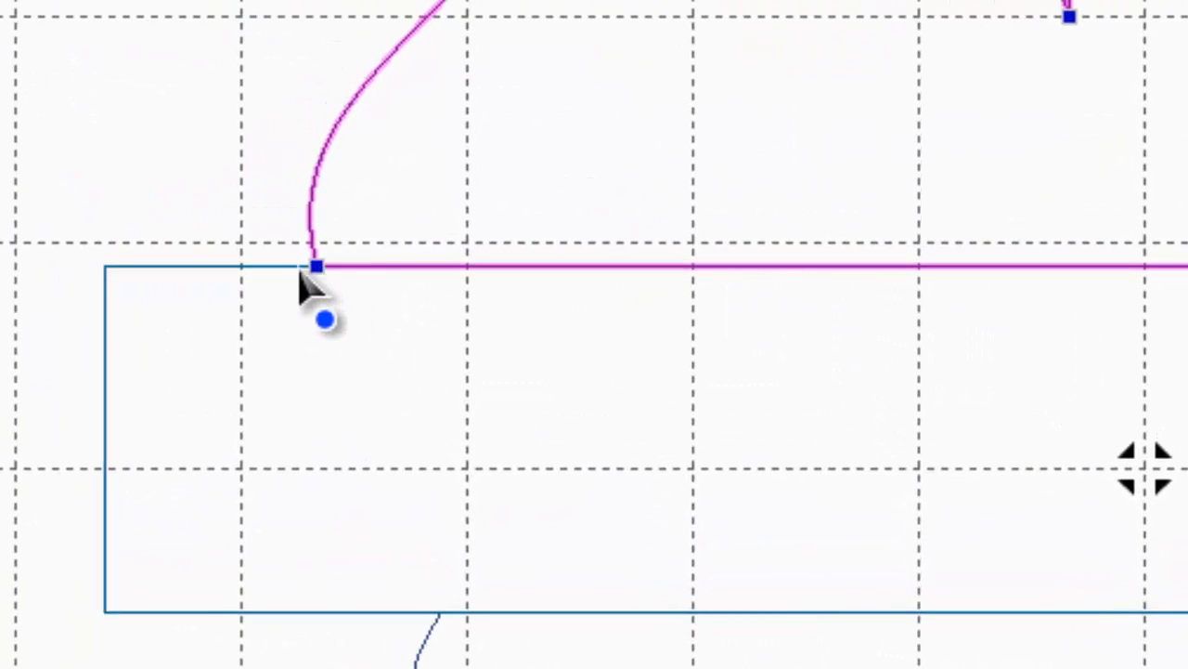
right_click(317, 266)
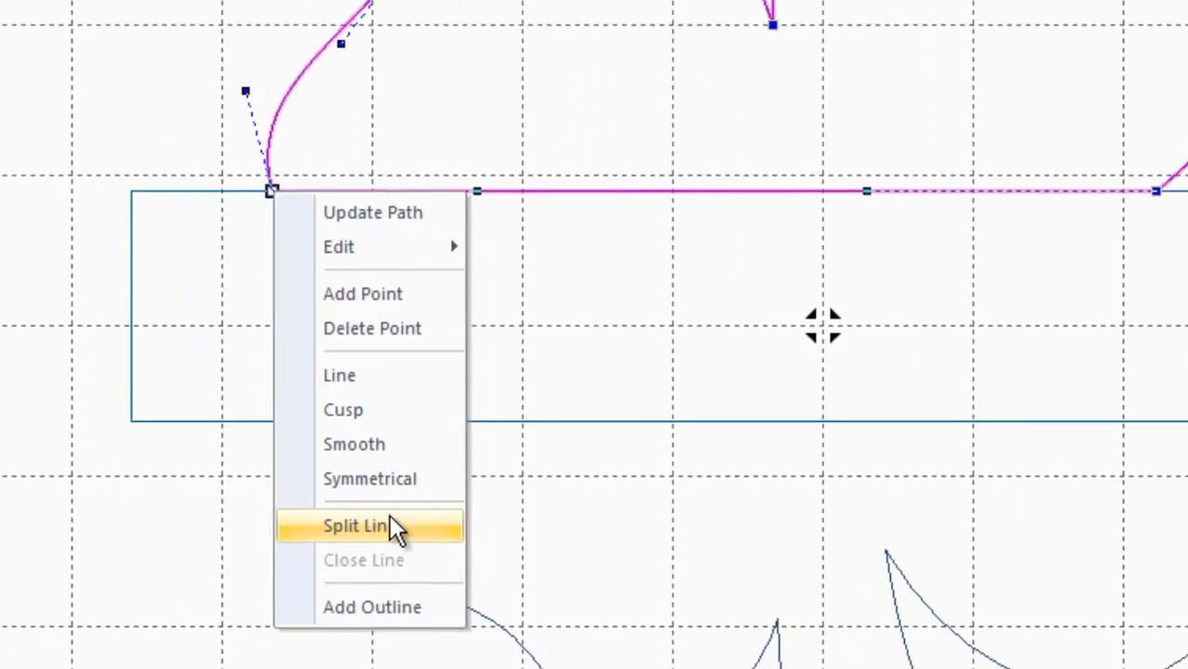
left_click(395, 527)
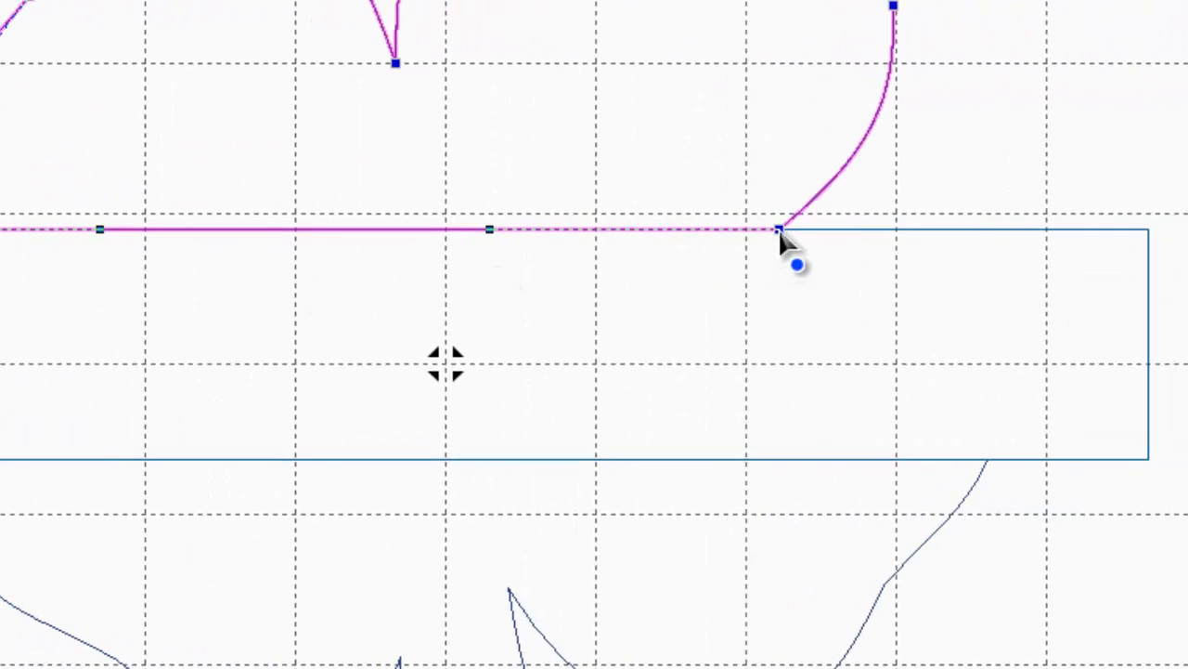
right_click(779, 230)
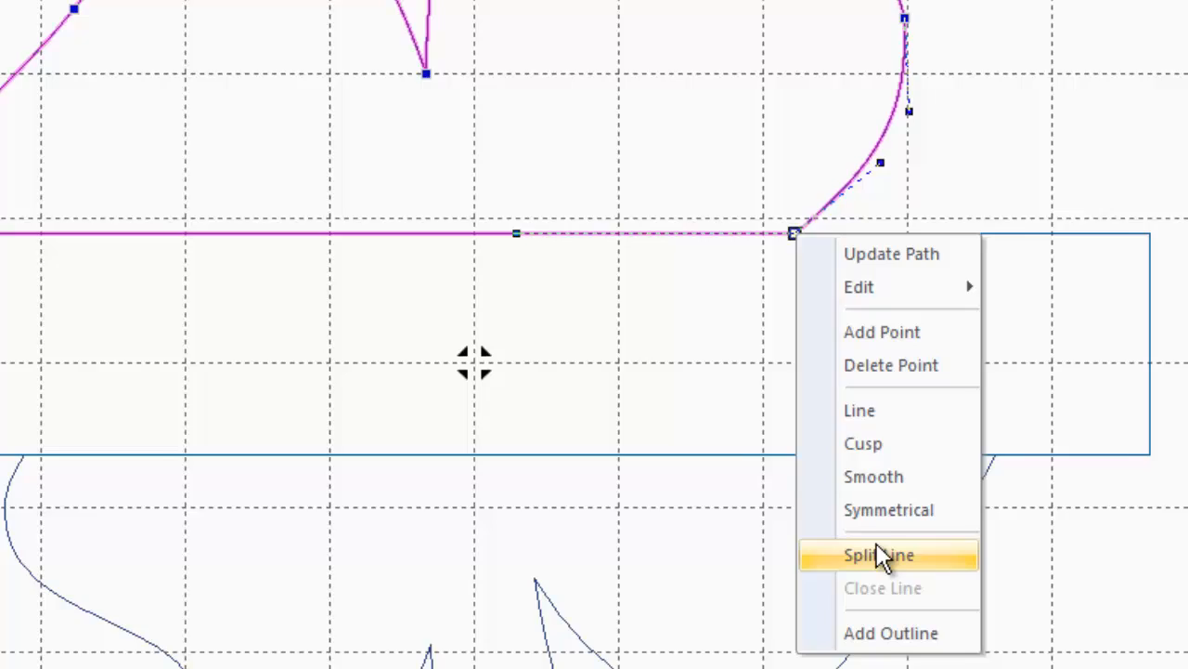
left_click(876, 549)
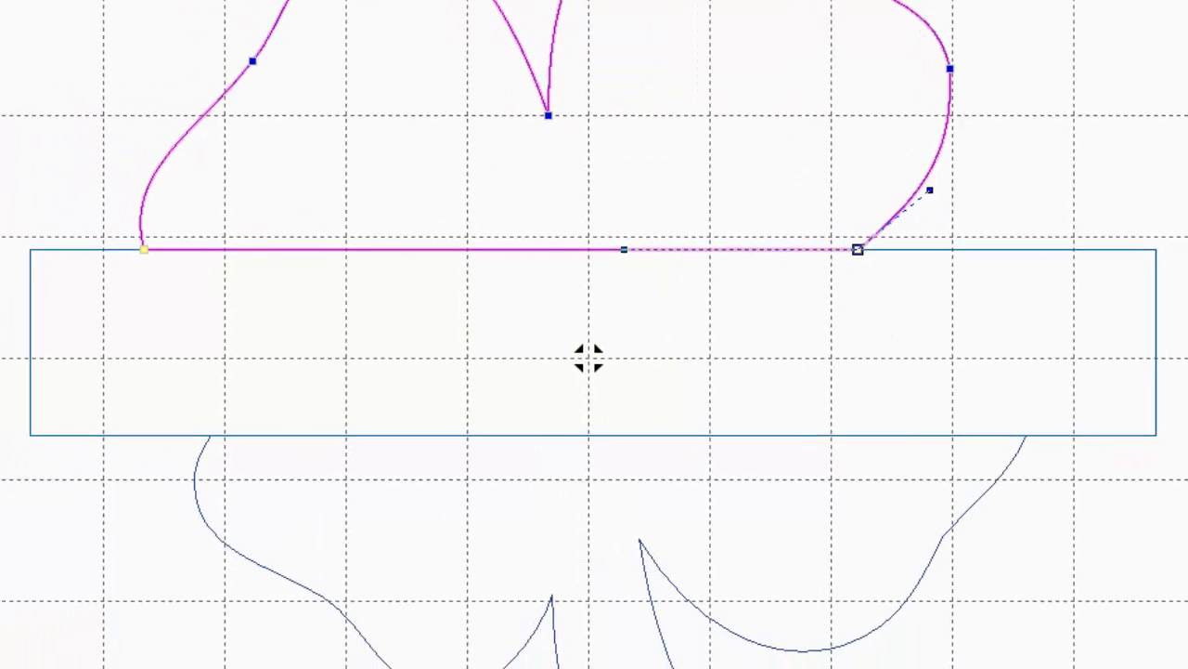
Reopen the upper shamrock piece's outline for point editing and split it at its lower-left corner to detach the straight bottom edge
key("Escape")
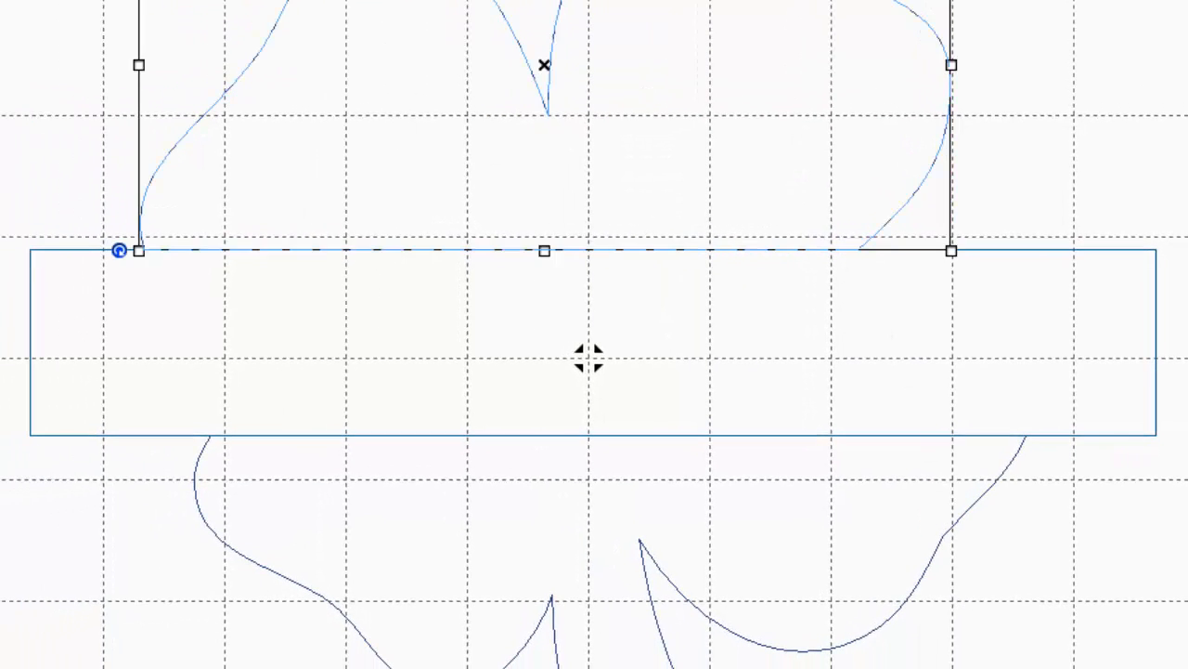
double_click(119, 250)
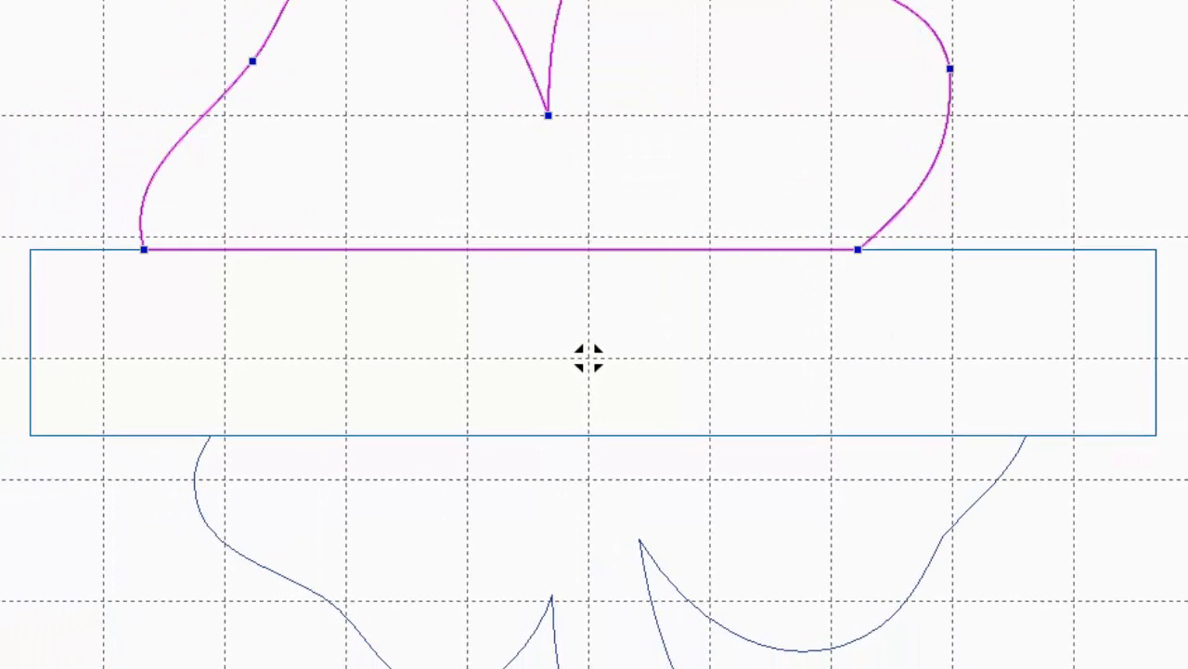
right_click(144, 249)
left_click(235, 518)
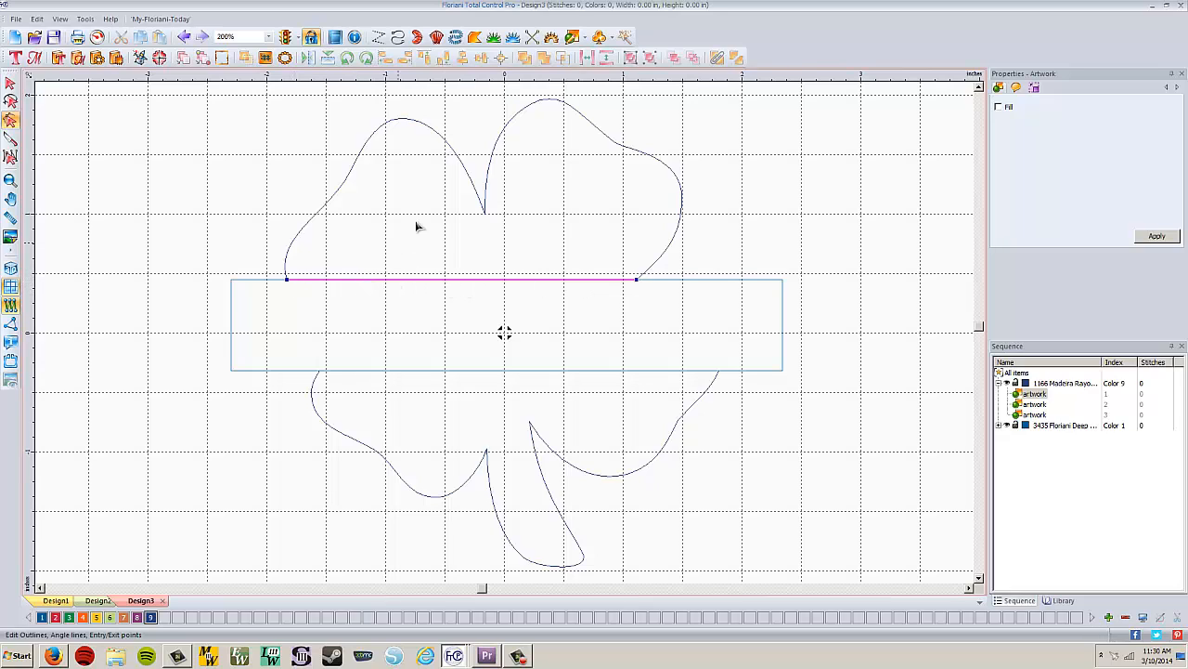
left_click(11, 85)
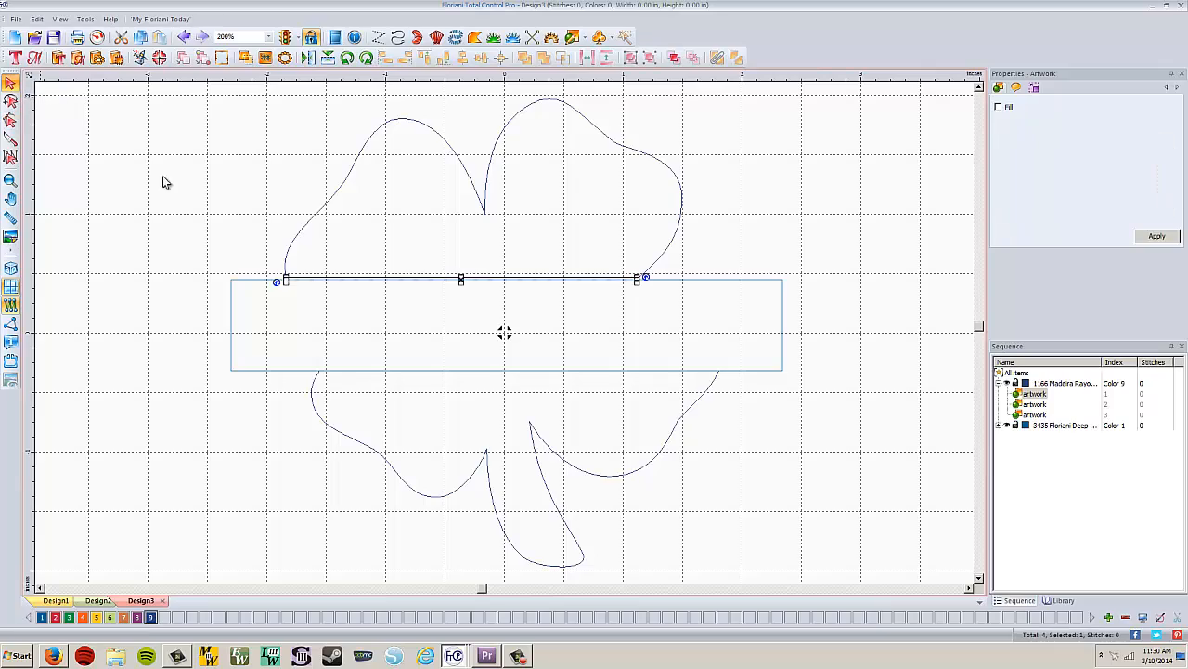
Split the lower shamrock piece's outline at the two corner points where it meets the rectangle
left_click(339, 435)
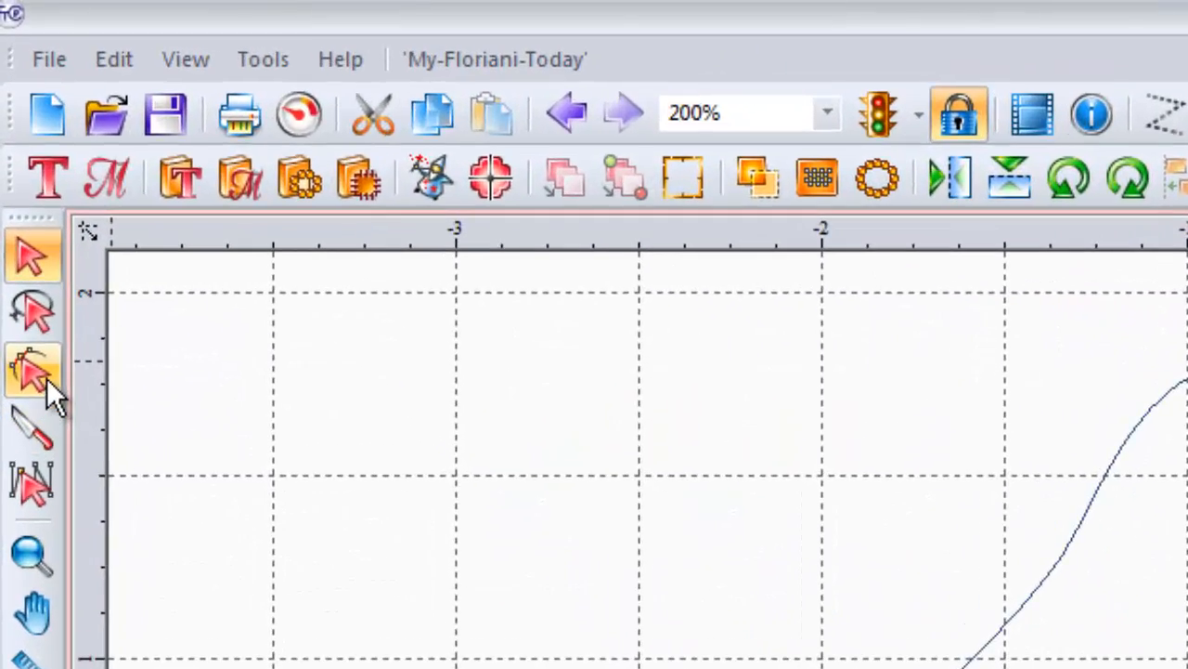
left_click(42, 375)
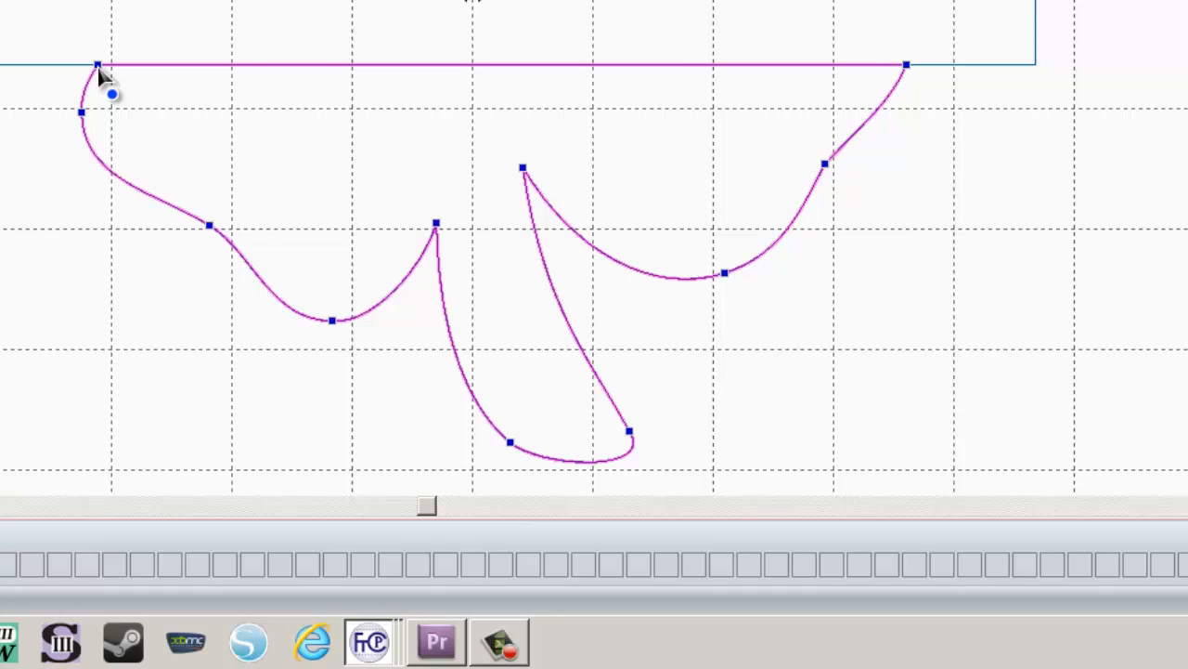
right_click(98, 69)
left_click(189, 336)
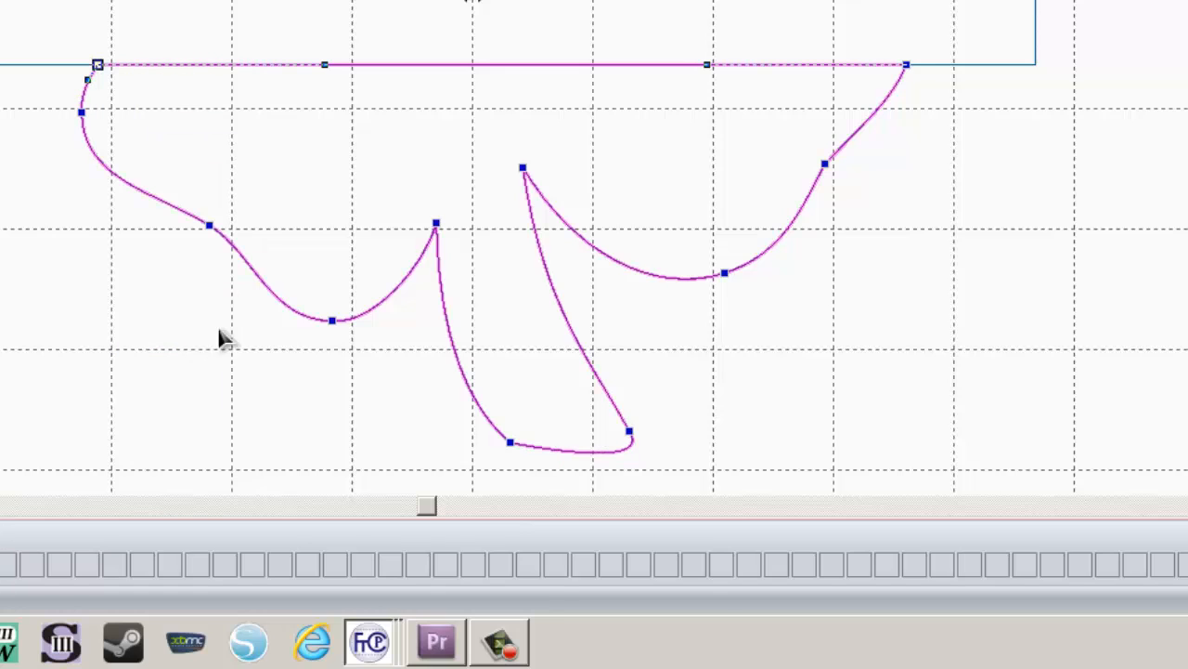
right_click(908, 70)
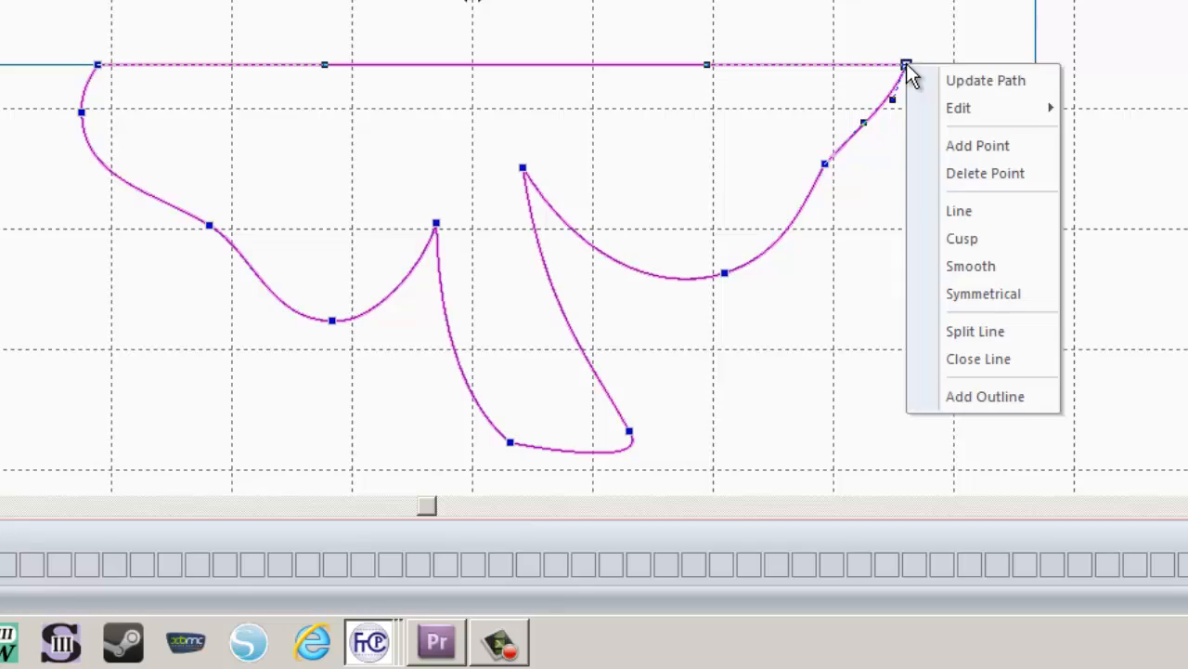
left_click(980, 335)
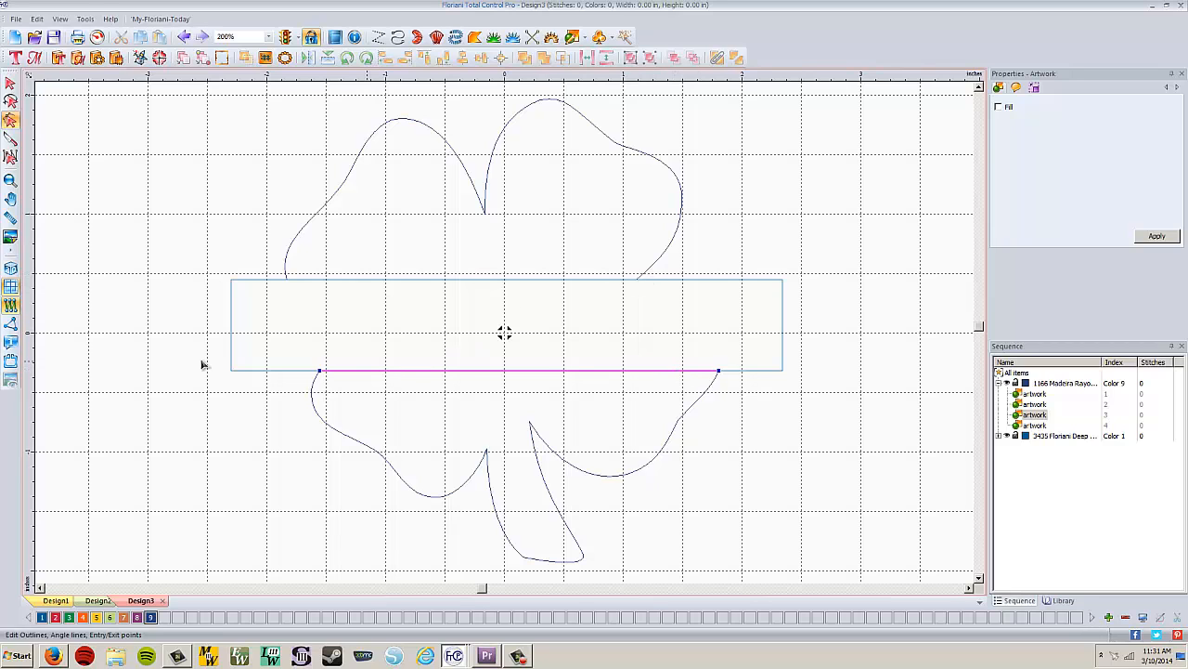
Move the lower shamrock curve down away from the rectangle and undo the move
left_click(10, 85)
left_click(332, 428)
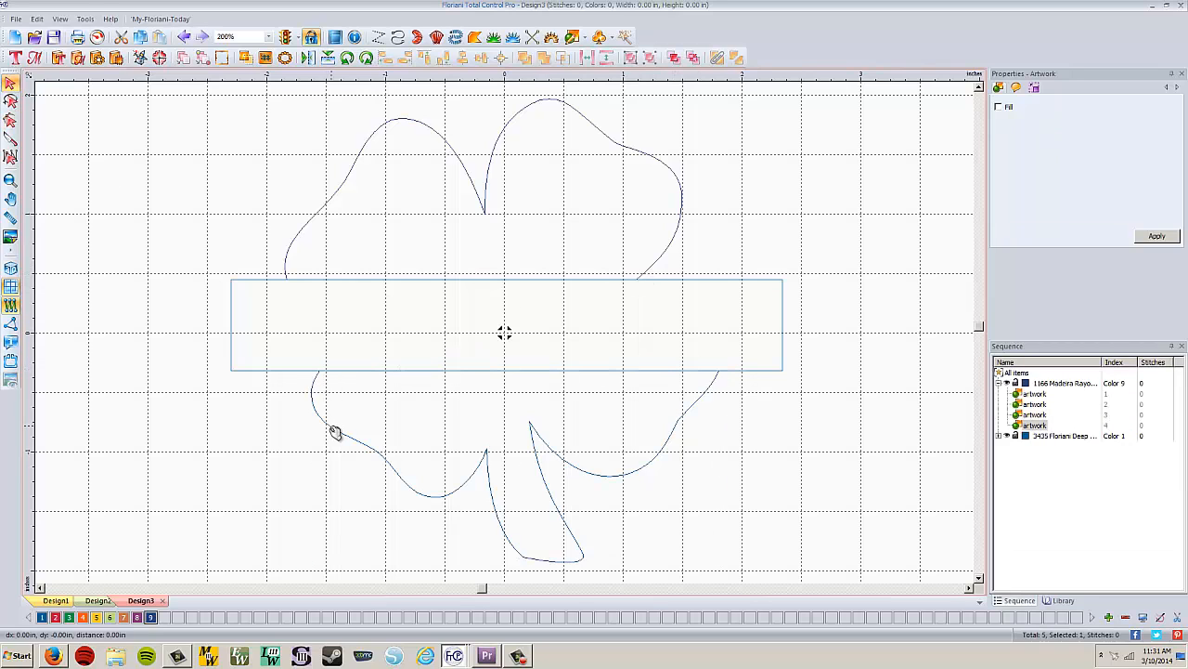
left_click_drag(335, 434, 323, 460)
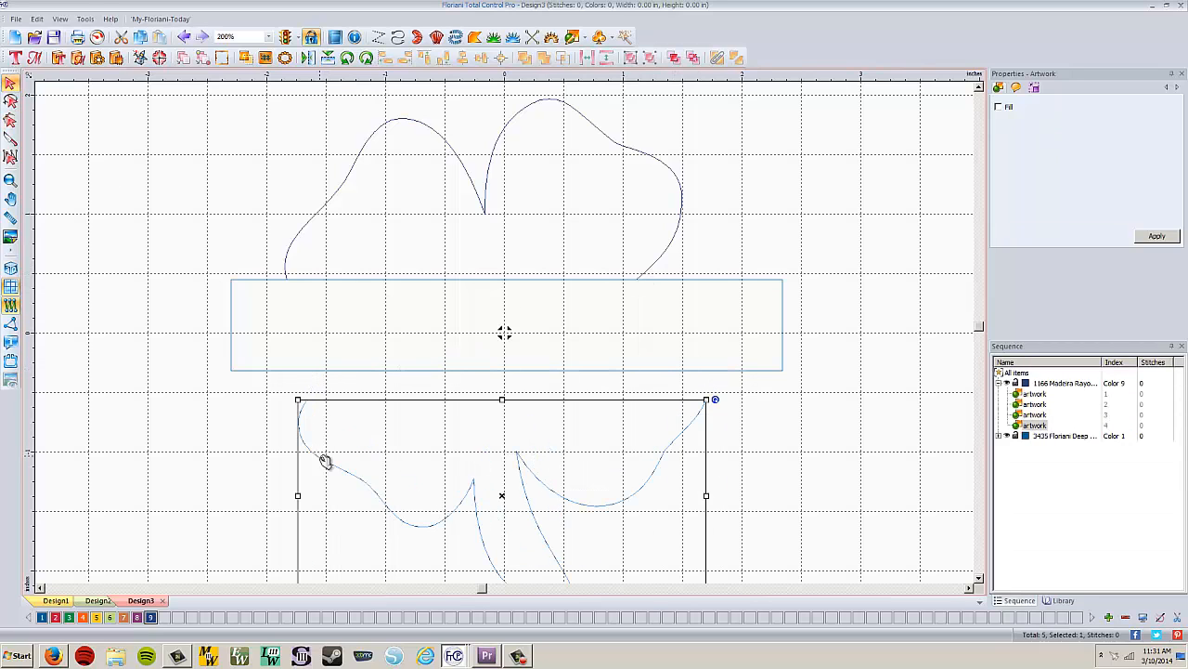
left_click(184, 36)
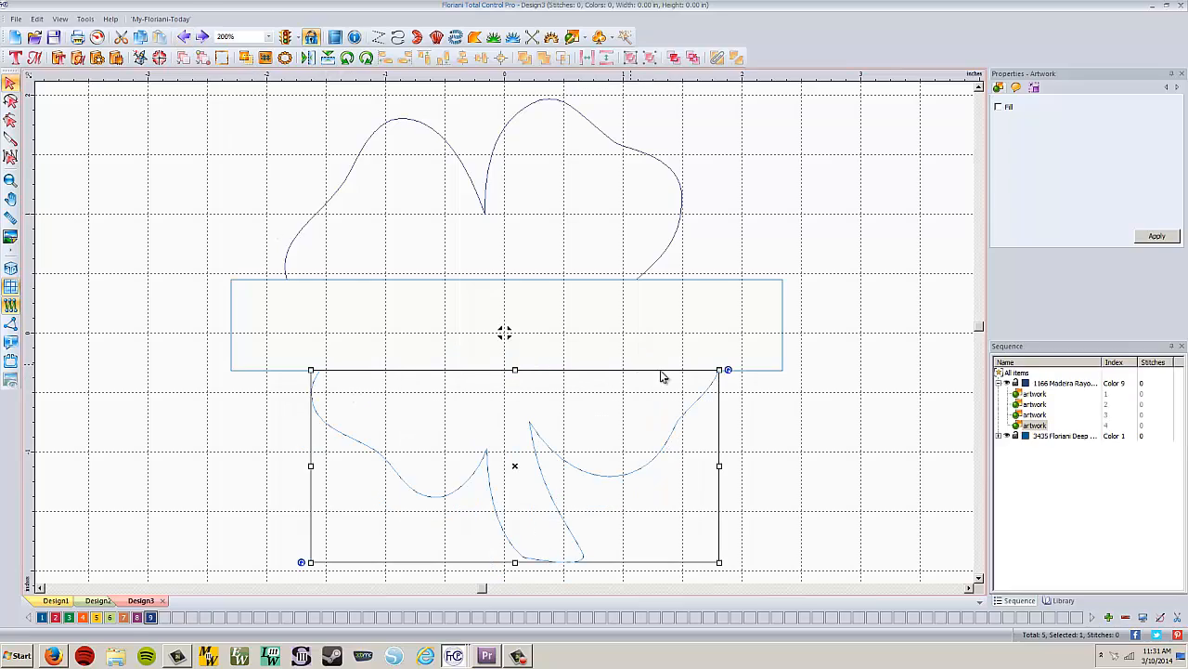
Select each artwork in the sequence in turn to identify which curve or straight segment it represents
left_click(1040, 405)
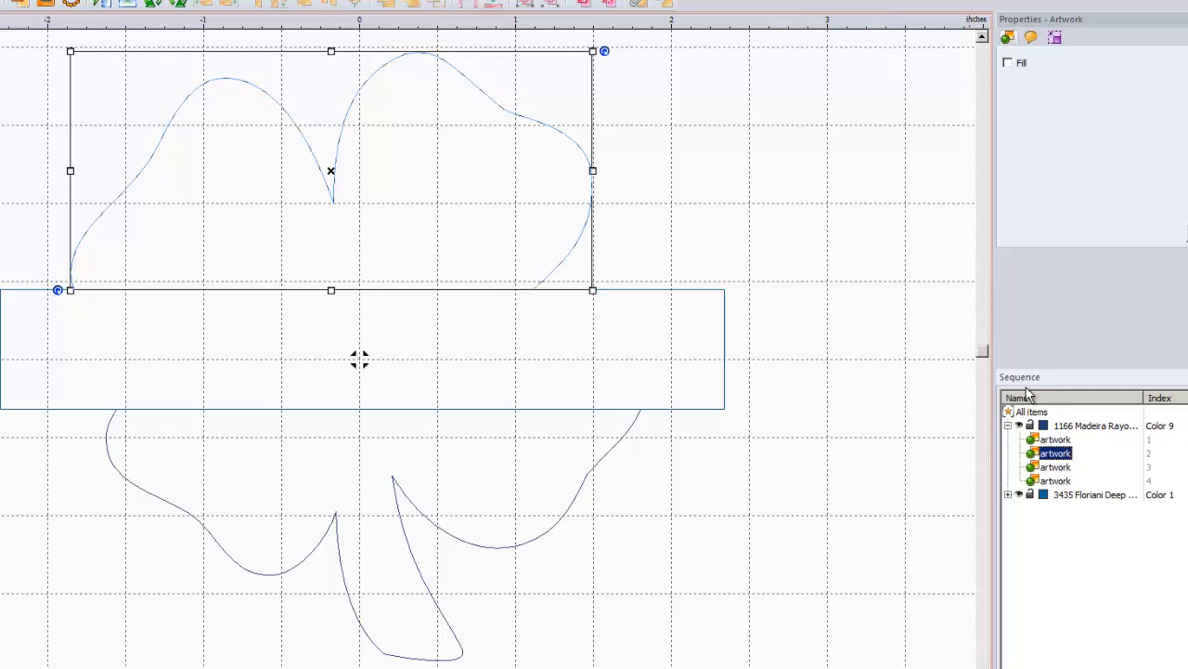
left_click(1060, 442)
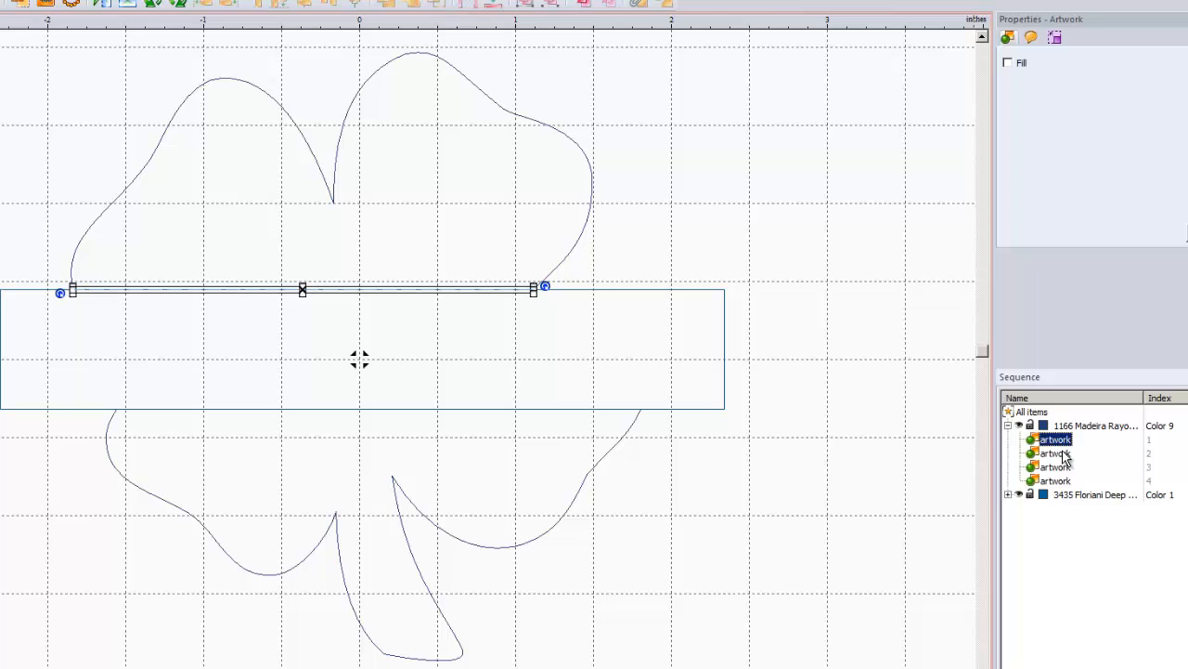
left_click(1066, 454)
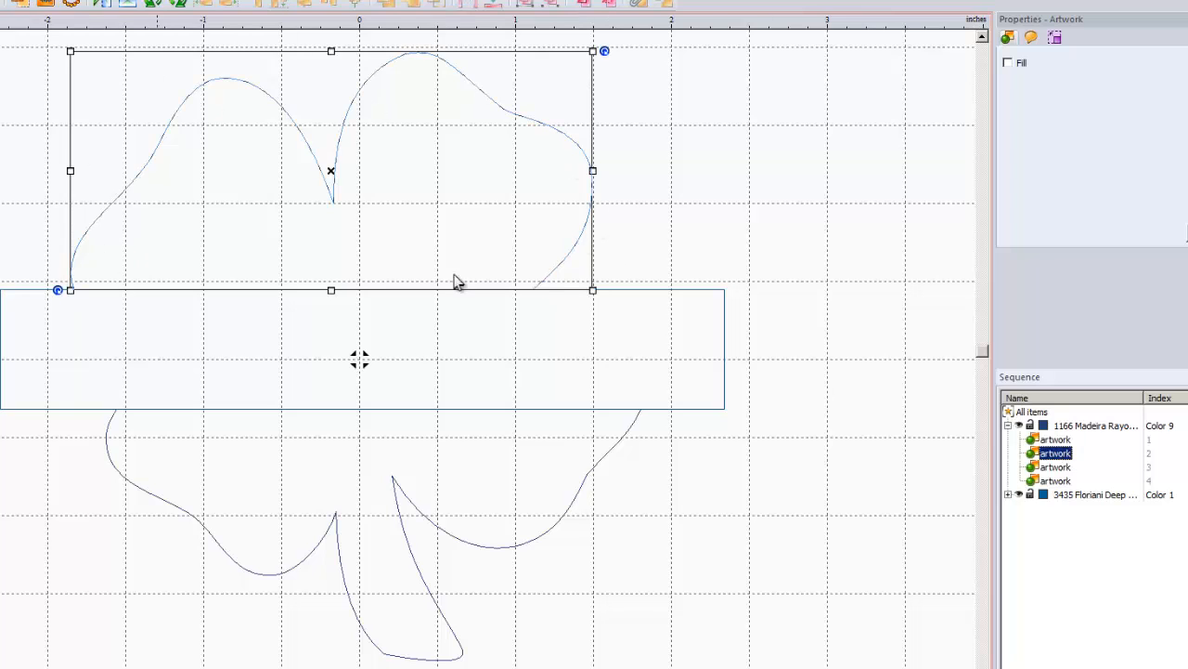
left_click(1051, 467)
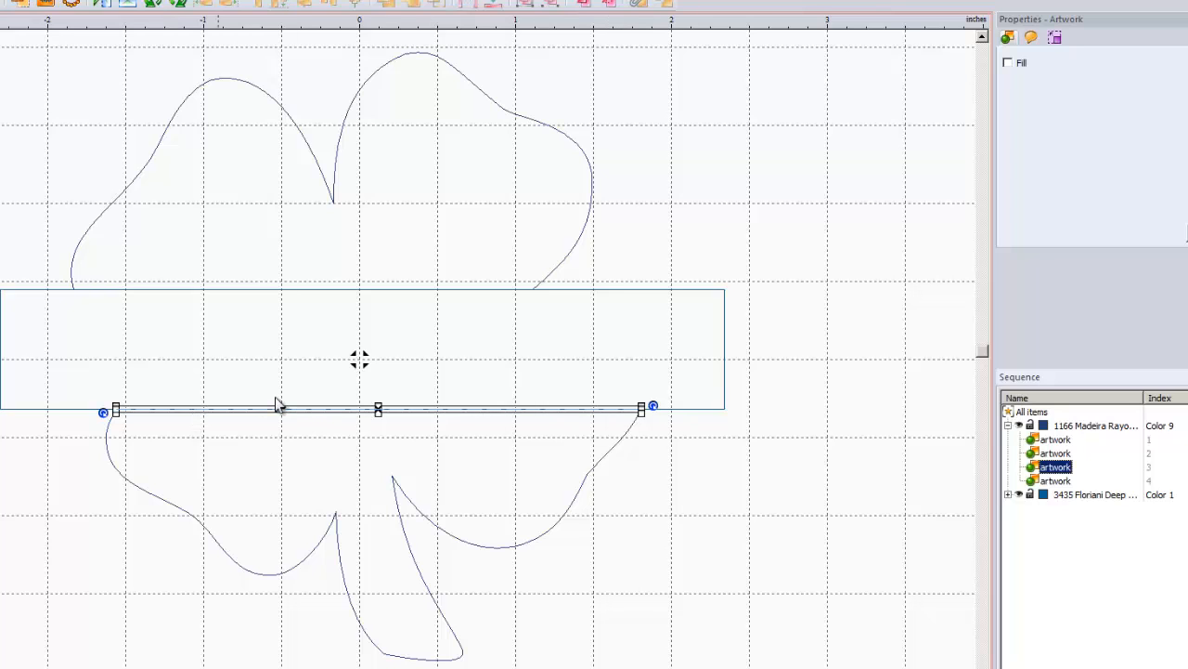
left_click(1062, 482)
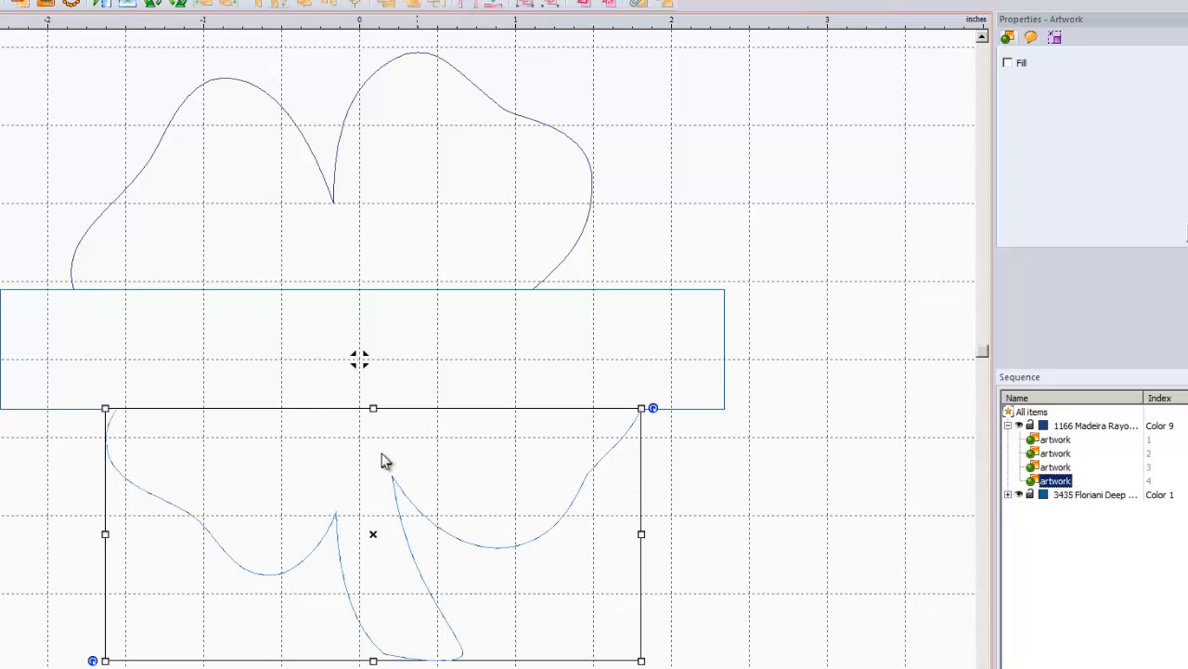
Recolor the two straight lines split from the shamrock pieces to Floriani 674 Russian Violet
left_click(1058, 440)
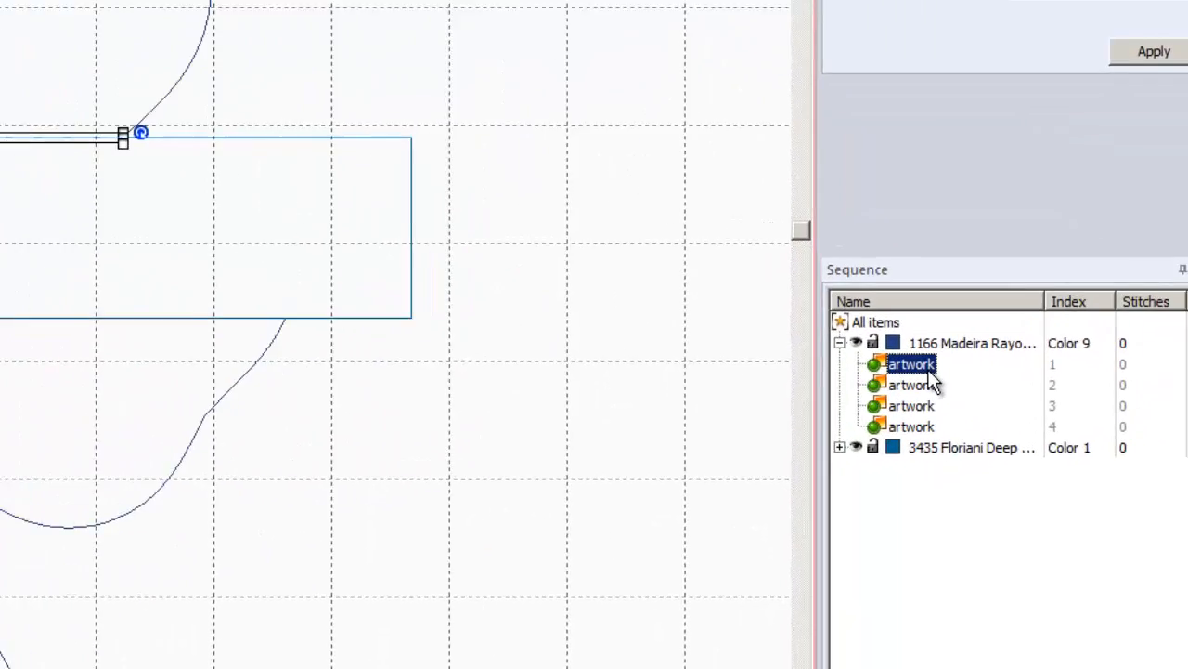
left_click(821, 367, "ctrl")
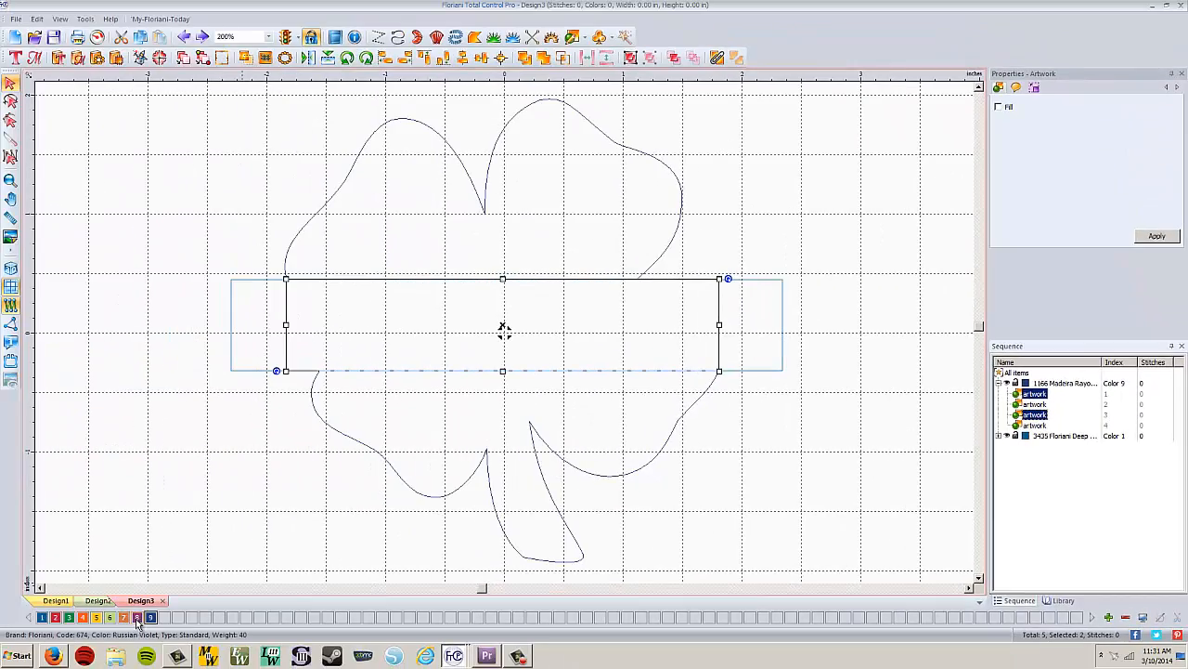
left_click(136, 619)
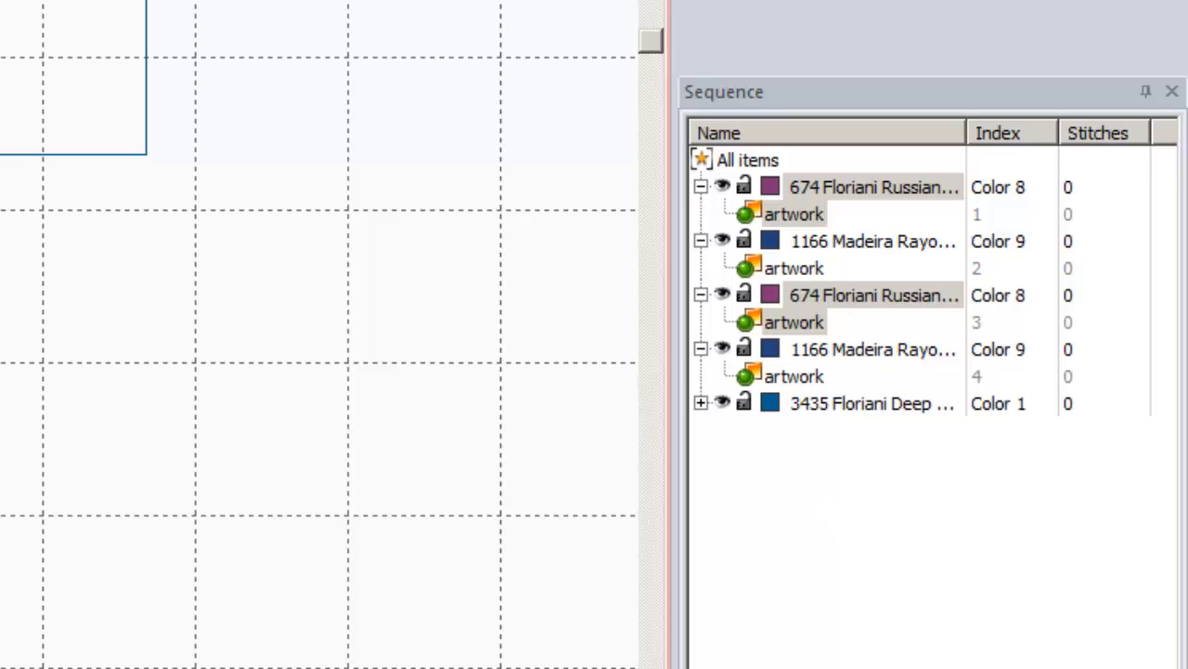
left_click(780, 568)
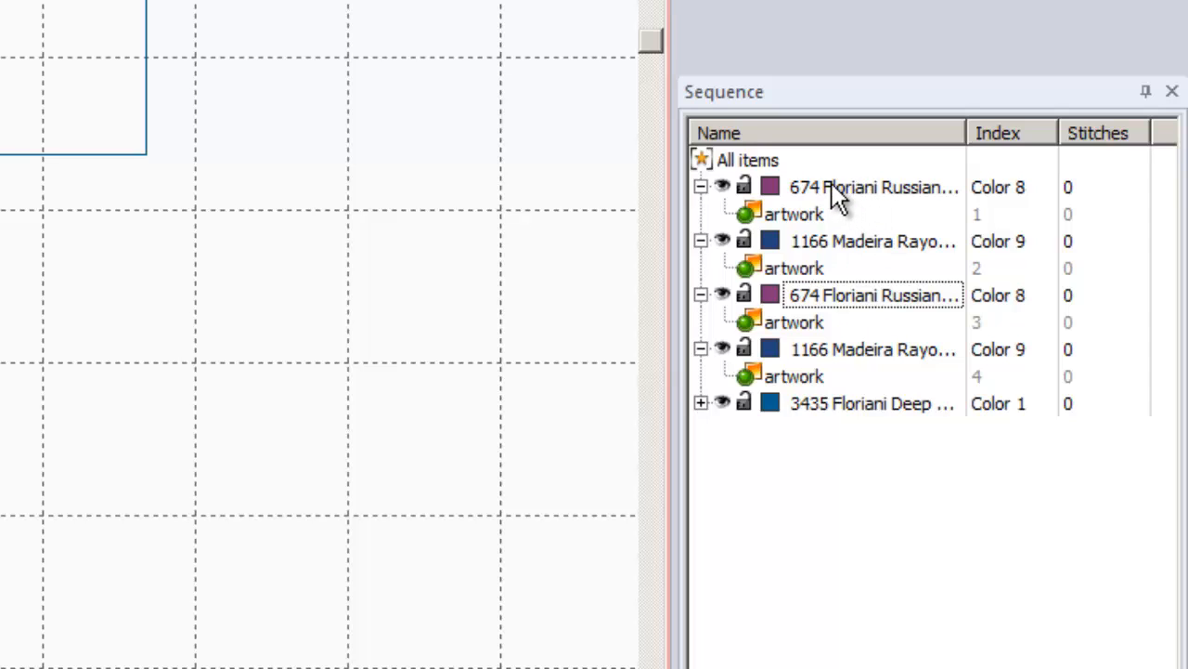
Group the two violet lines under one color entry in the sequence, between the upper and lower shamrock curves
left_click_drag(833, 183, 840, 294)
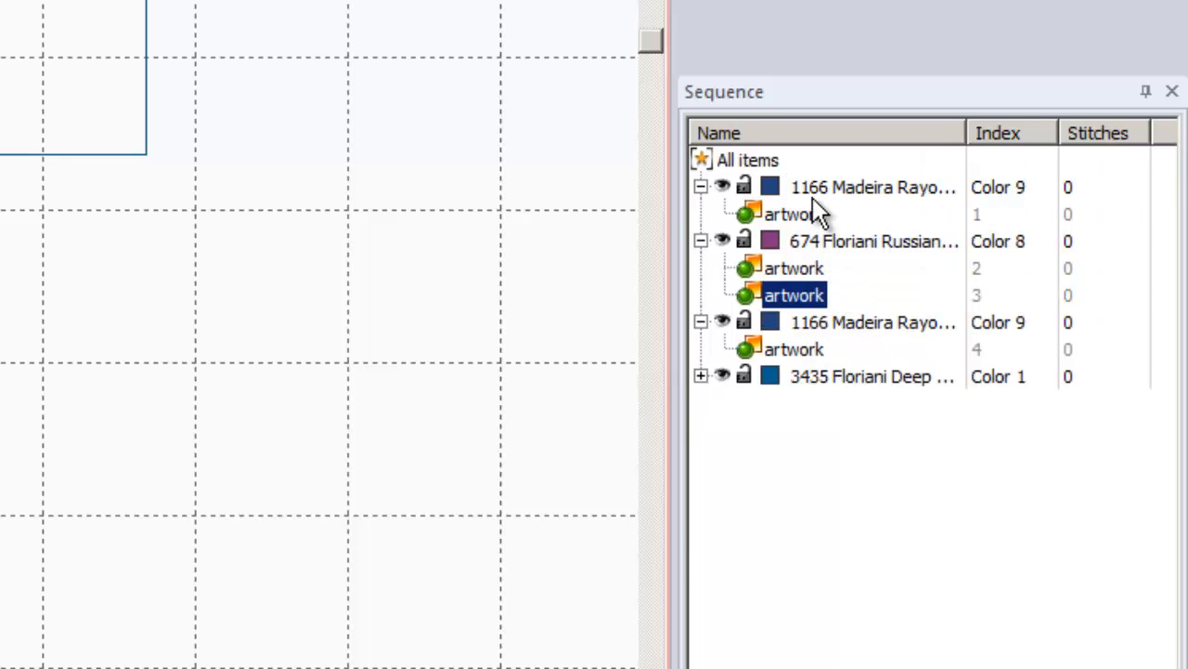
left_click_drag(804, 295, 814, 197)
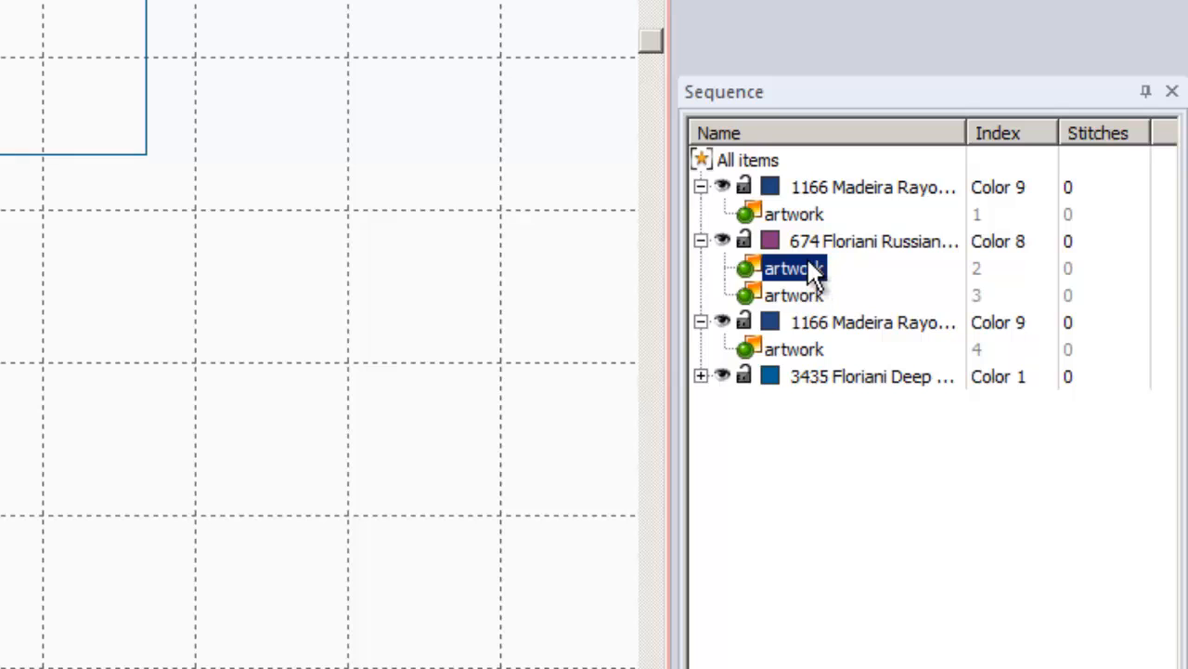
mouse_move(810, 271)
left_mouse_down()
mouse_move(780, 181)
mouse_move(847, 212)
mouse_move(819, 237)
mouse_move(823, 283)
left_mouse_up()
left_click(785, 265)
left_click(795, 291)
left_click(791, 271)
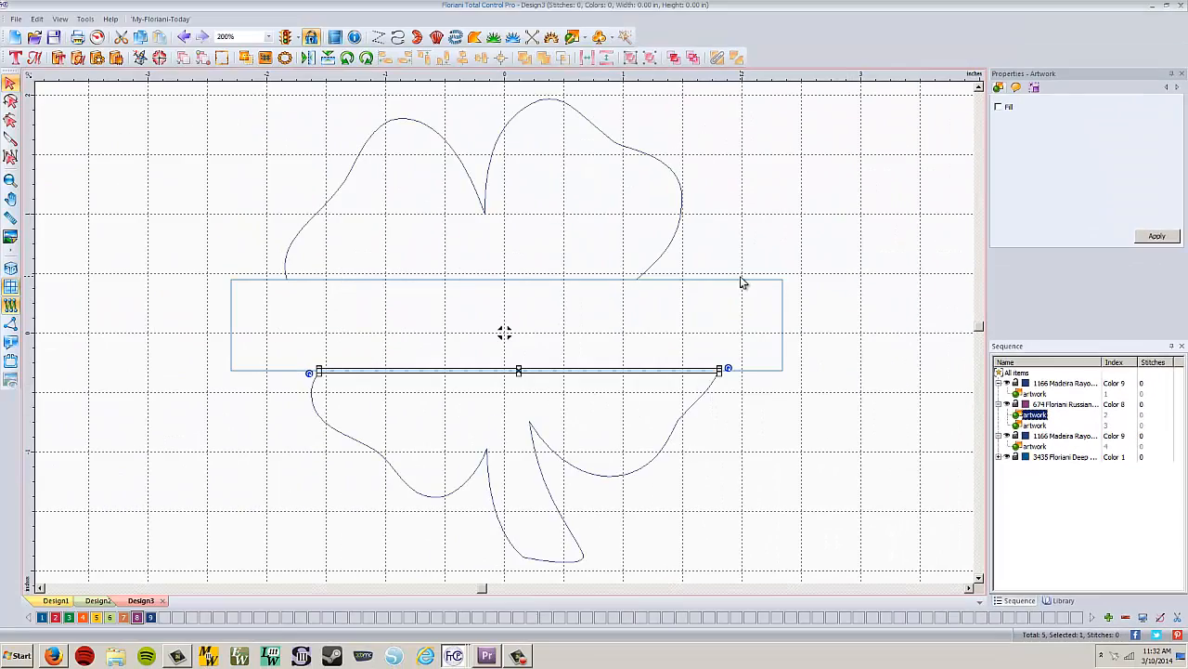
Split the rectangle's outline at its upper-left and lower-left corners to separate its left side
left_click(743, 281)
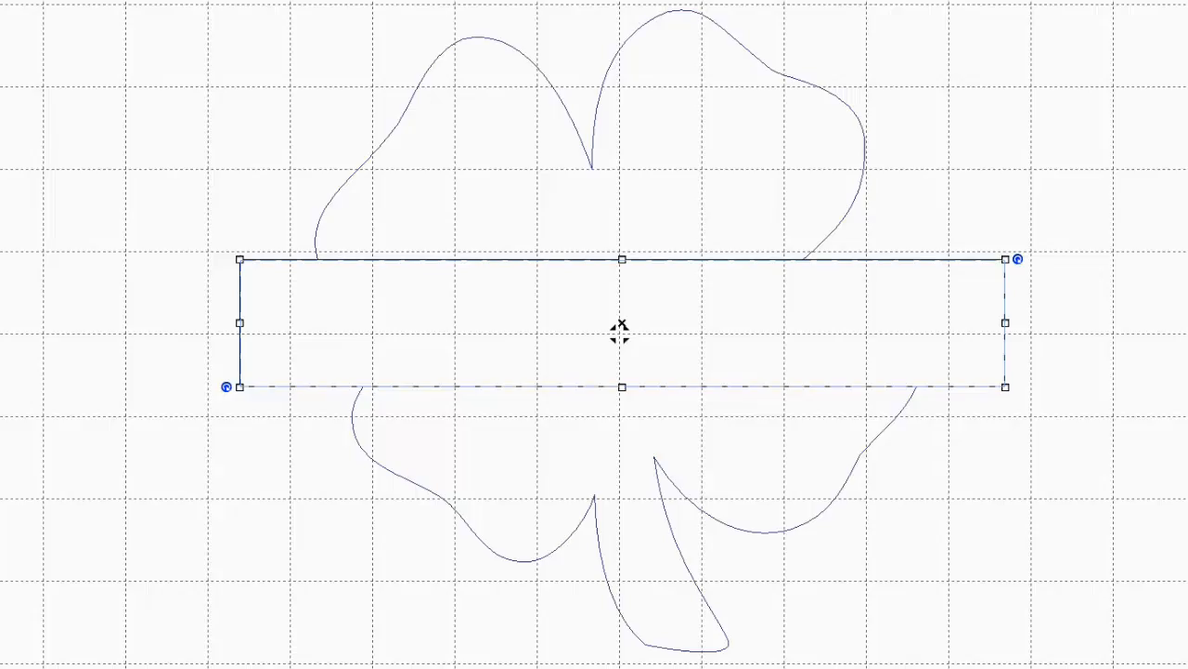
left_click(11, 123)
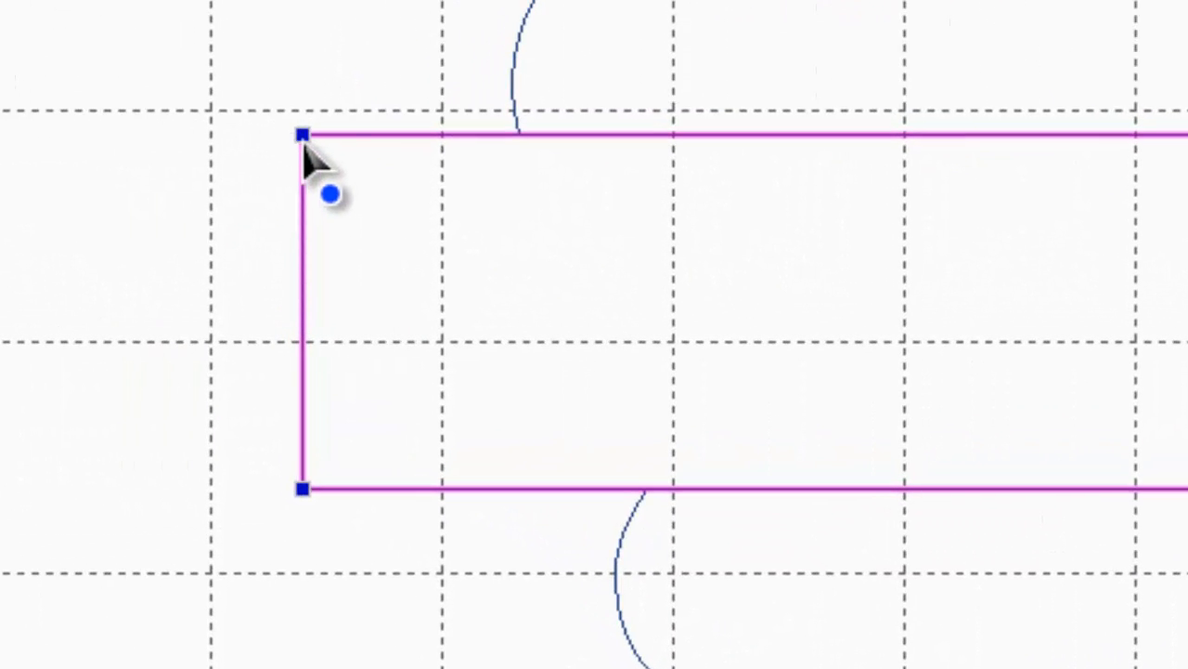
right_click(303, 137)
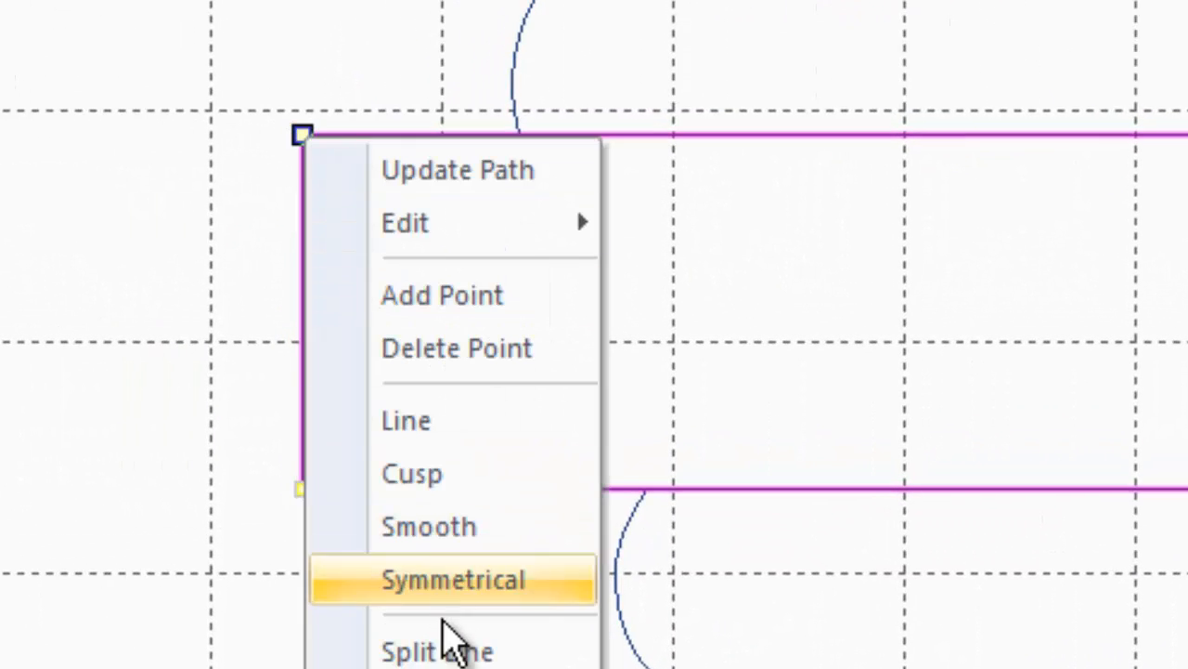
left_click(436, 648)
right_click(302, 490)
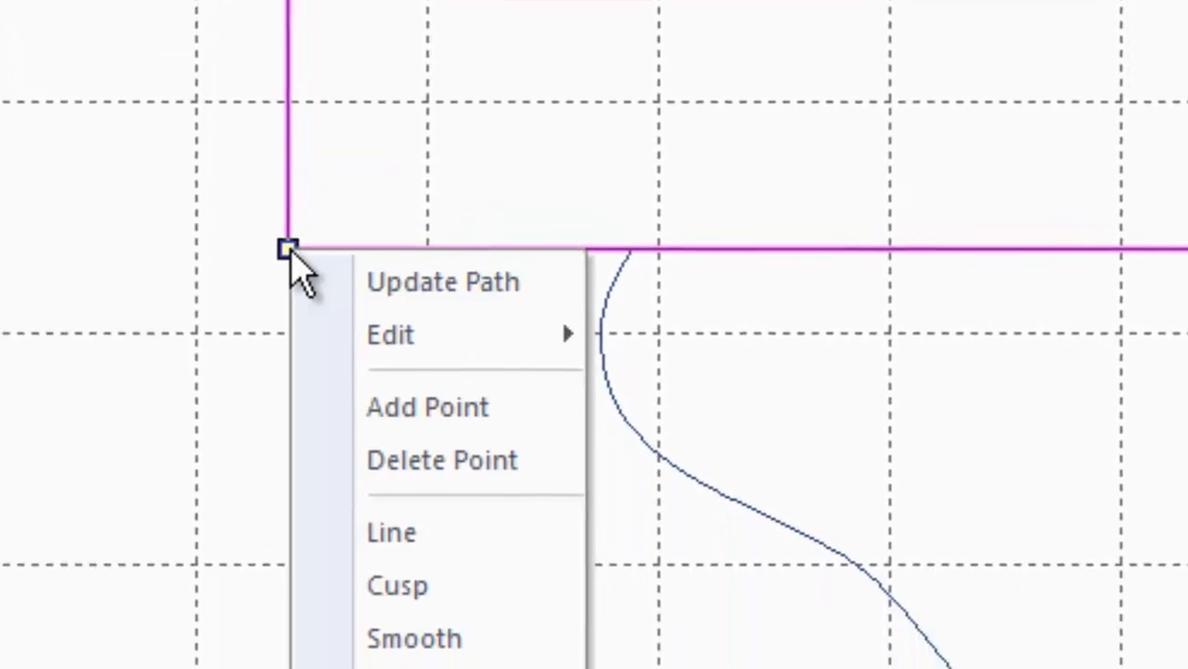
left_click(433, 624)
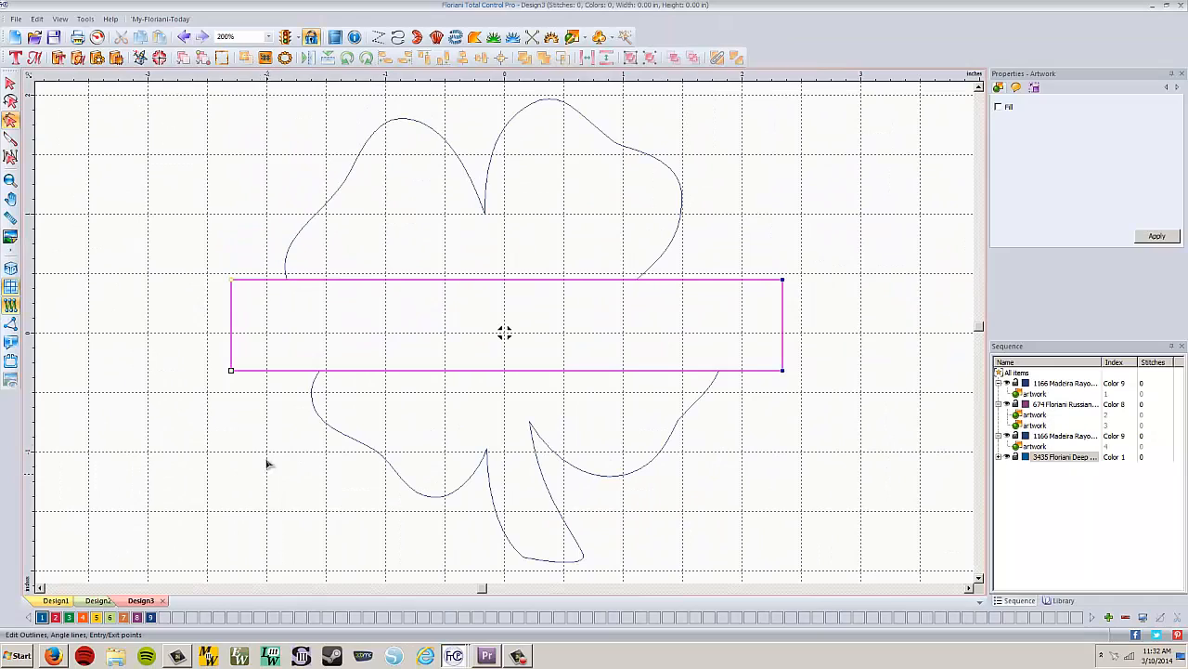
right_click(233, 283)
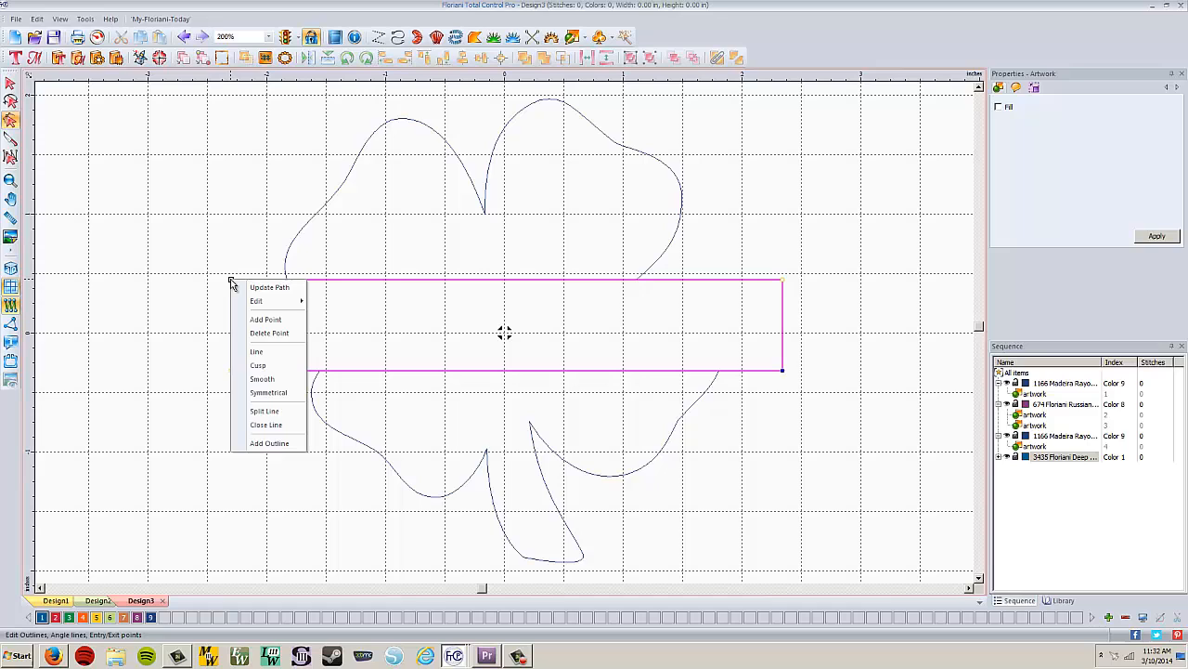
left_click(274, 411)
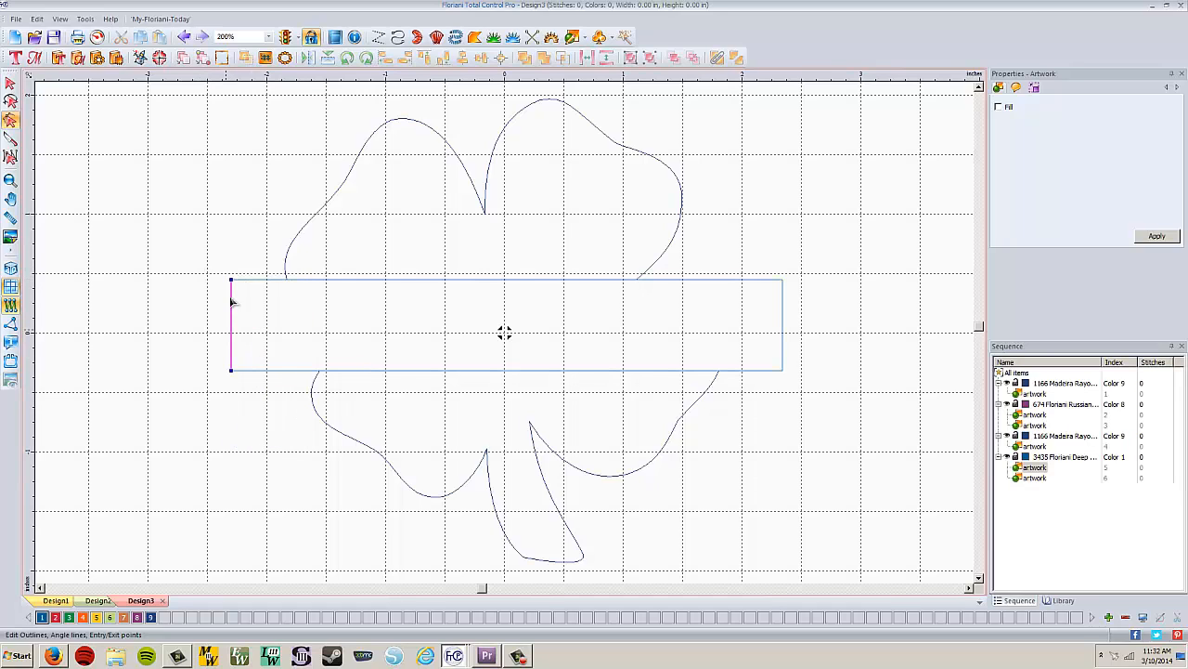
Split the remaining rectangle outline at its upper-right and lower-right corners to separate its top, right and bottom sides
left_click(783, 282)
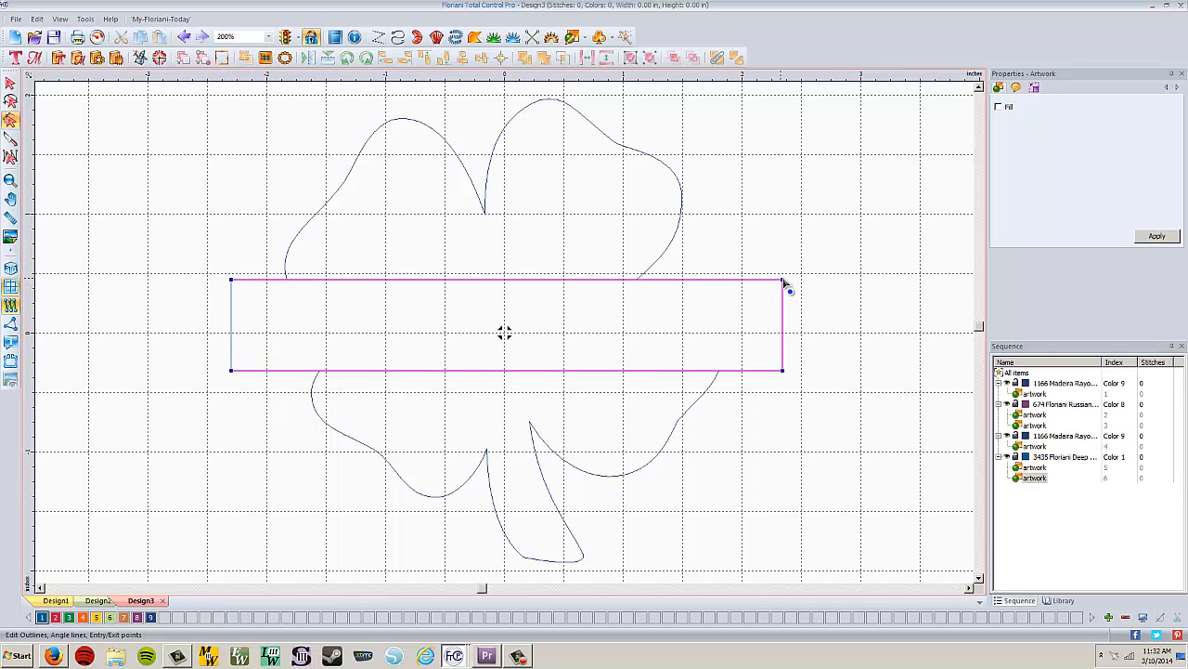
right_click(785, 284)
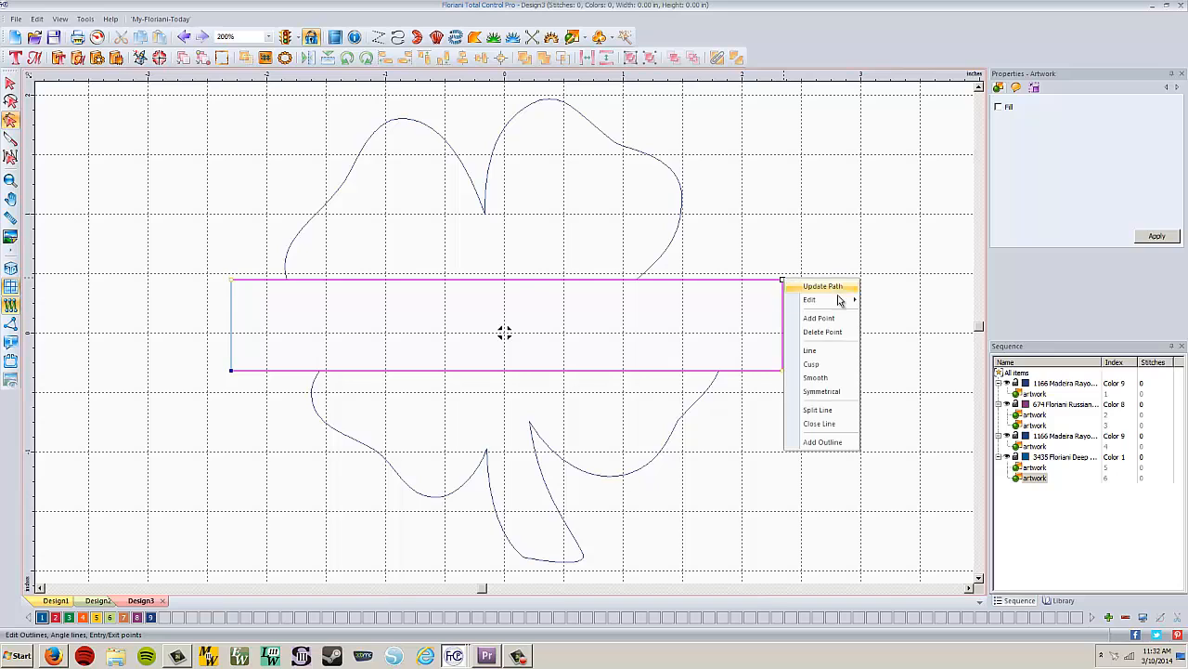
left_click(826, 411)
left_click(783, 372)
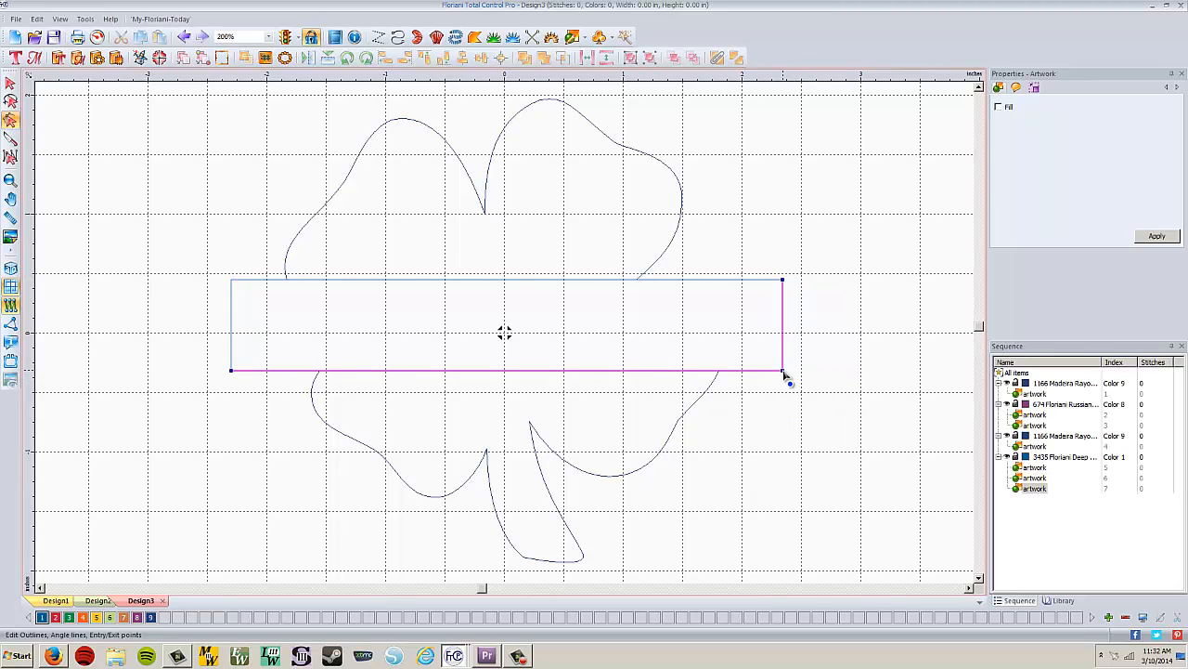
right_click(784, 374)
left_click(824, 494)
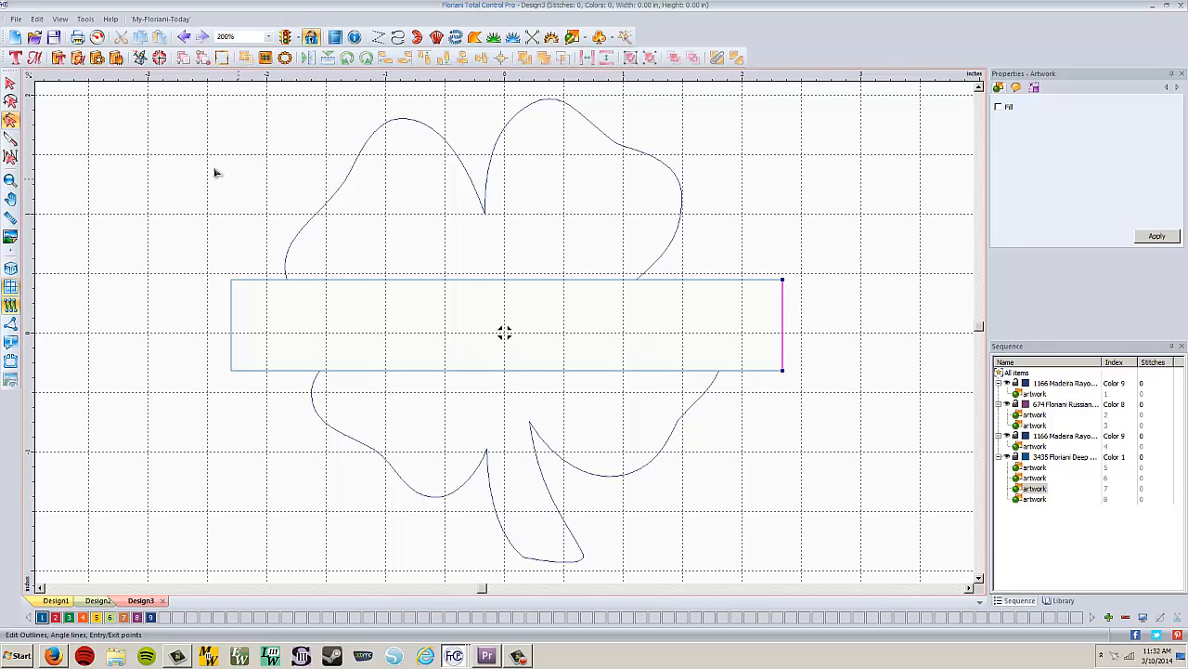
Delete the rectangle's right and left sides, keeping only its two long horizontal lines
left_click(10, 84)
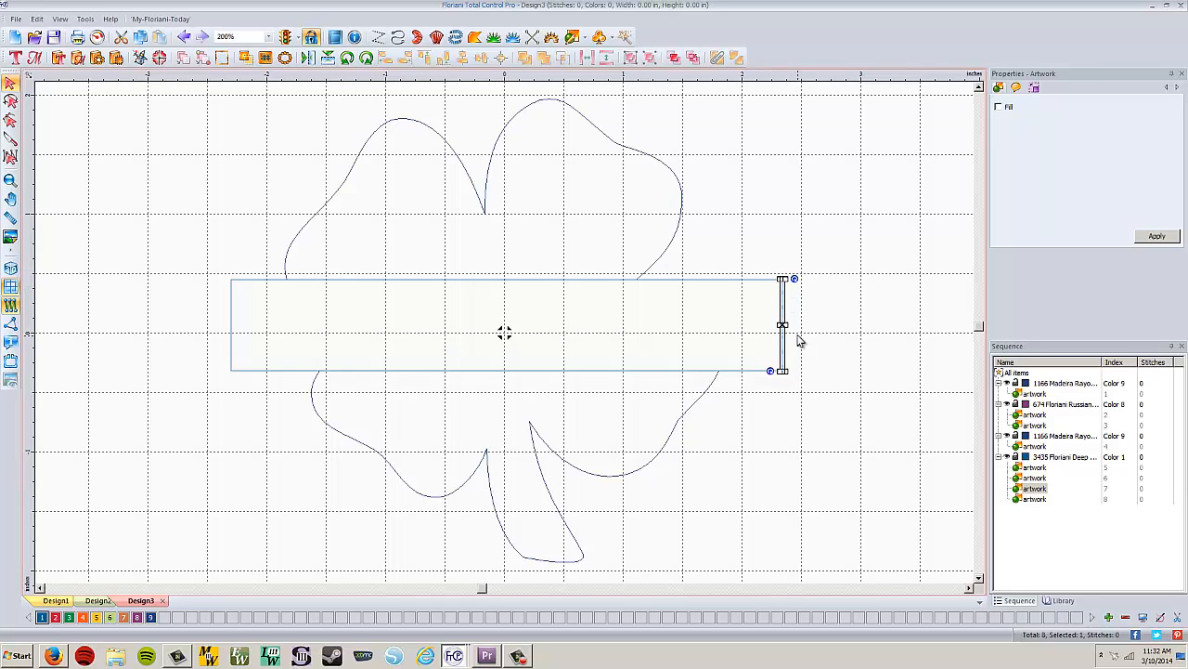
key("Delete")
left_click(233, 319)
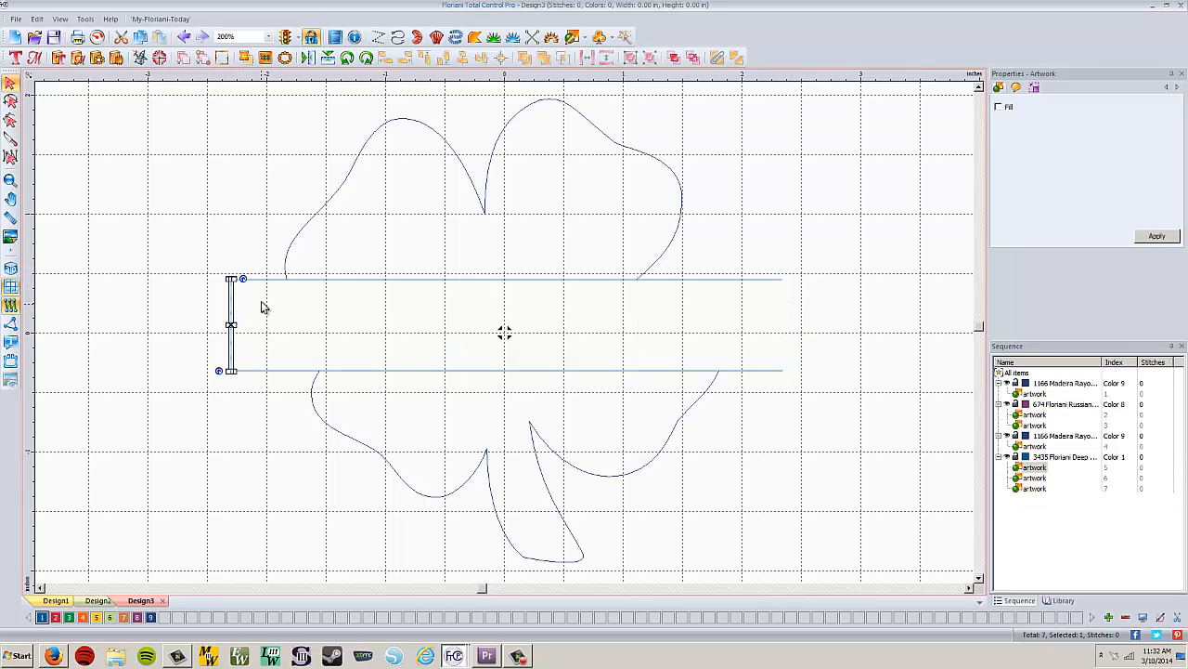
key("Delete")
left_click(813, 324)
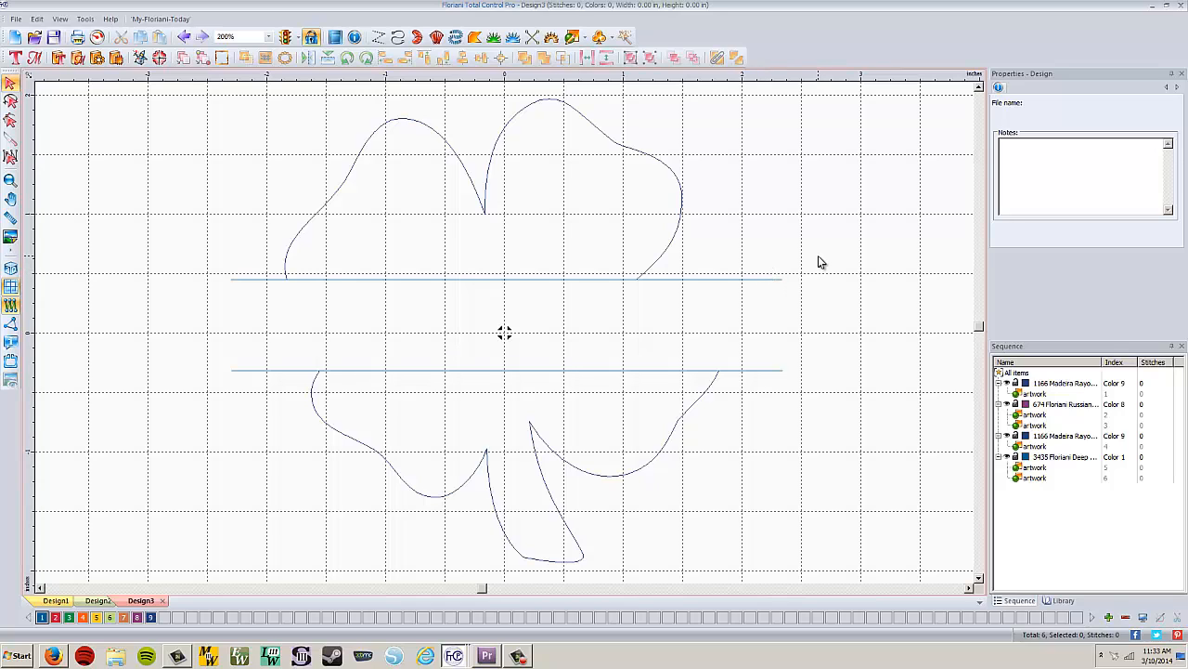
Convert the upper and lower shamrock curves to Applique stitches
left_click(484, 172)
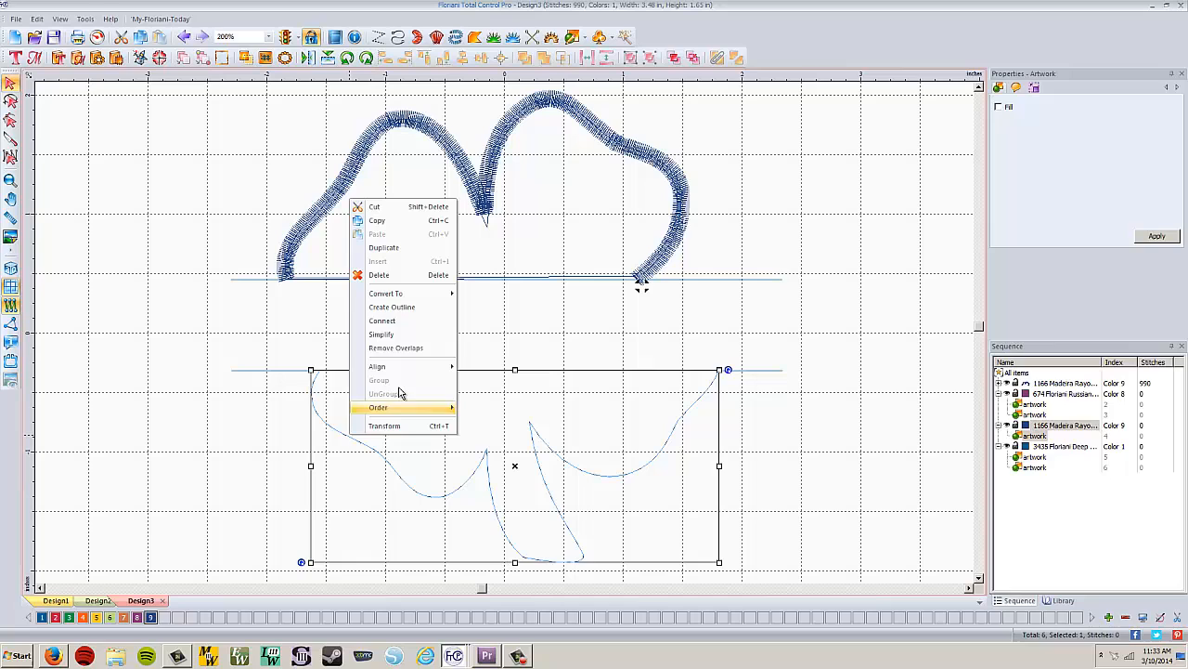
mouse_move(407, 296)
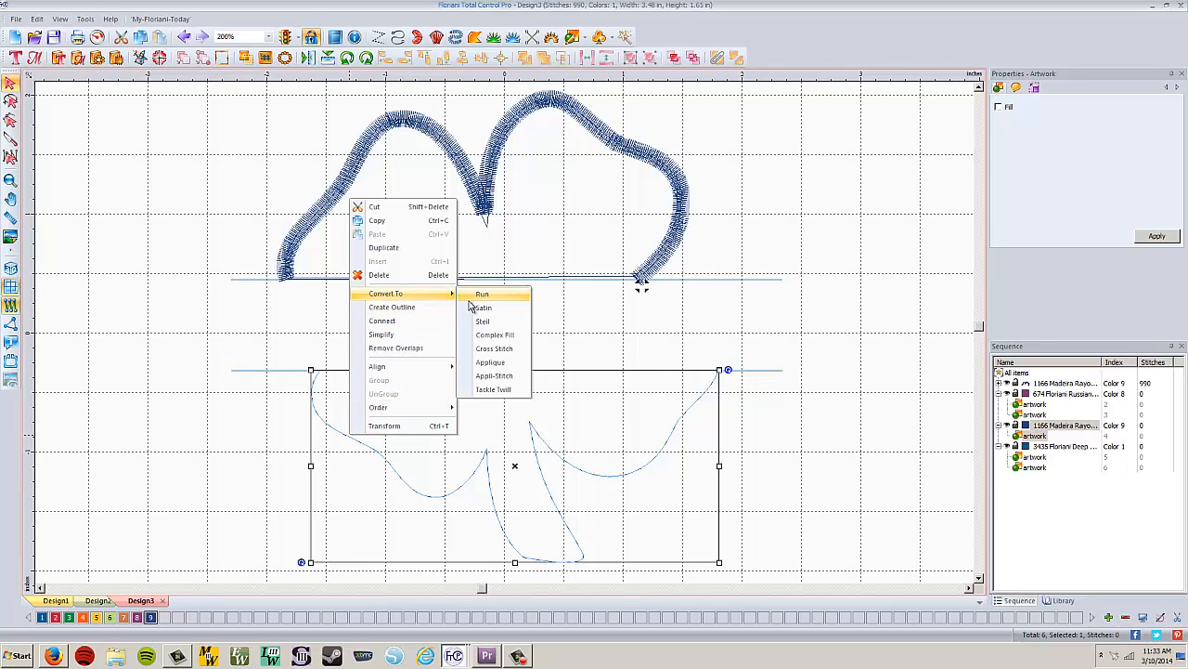
left_click(508, 363)
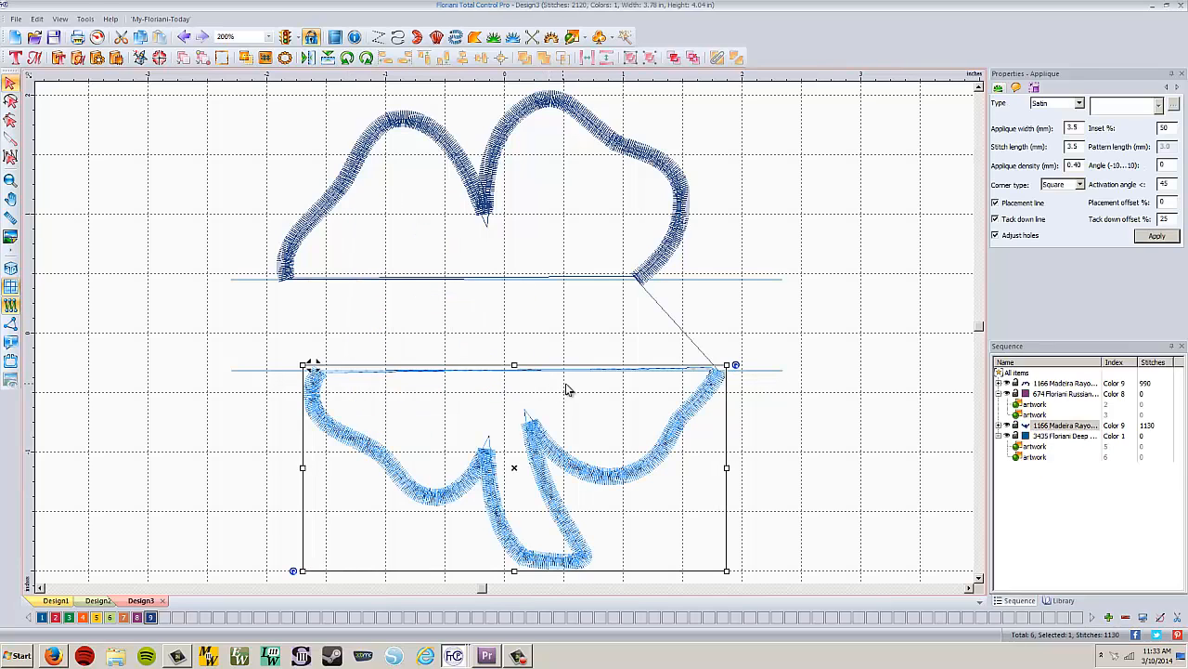
left_click(843, 371)
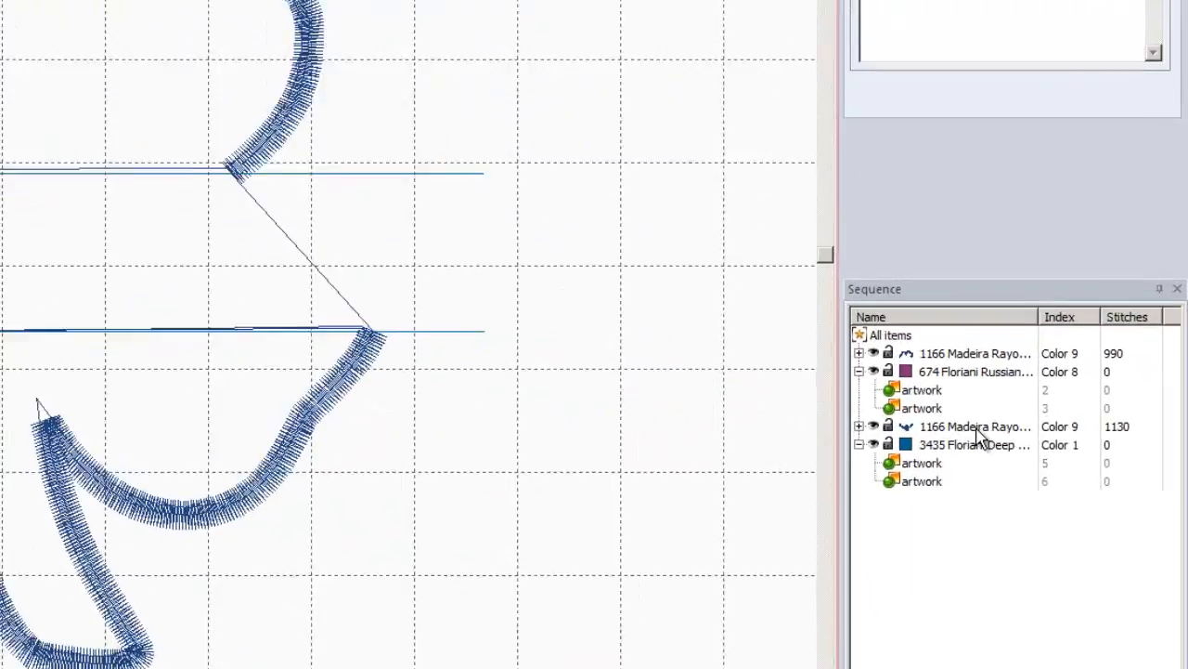
Move the lower shamrock applique ahead of the violet lines in the sequence, combining both appliques under the first 1166 Madeira color entry
left_click_drag(1067, 426, 1067, 392)
left_click_drag(684, 297, 653, 446)
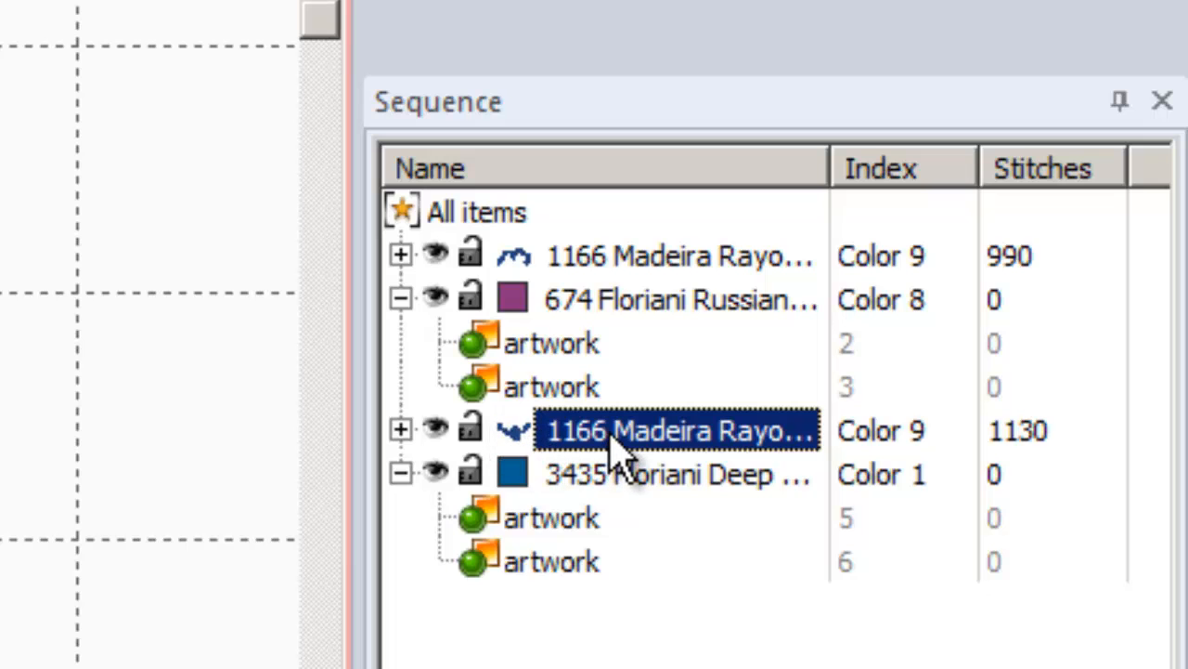
left_click_drag(612, 430, 618, 291)
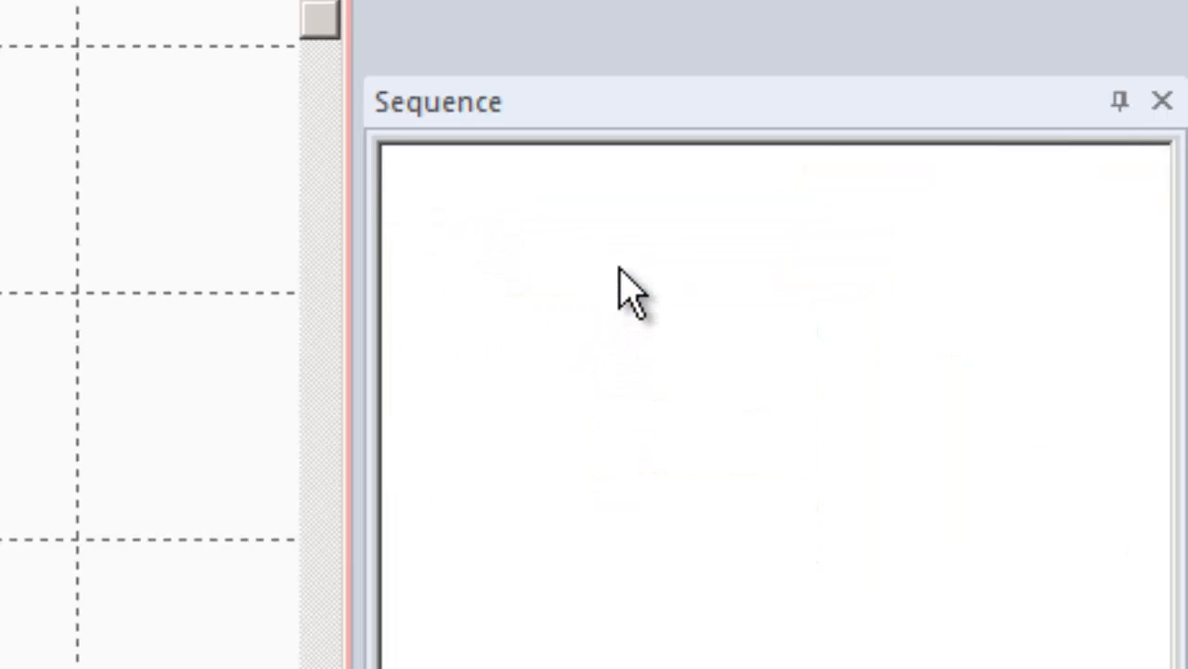
left_click(561, 311)
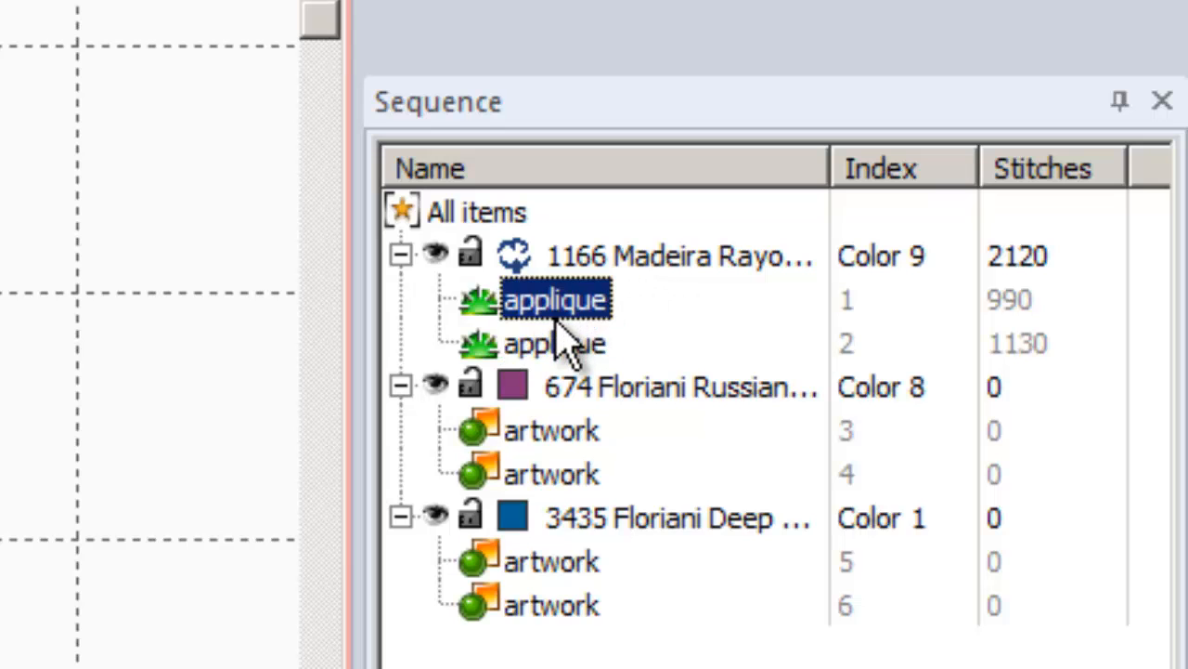
left_click(554, 343)
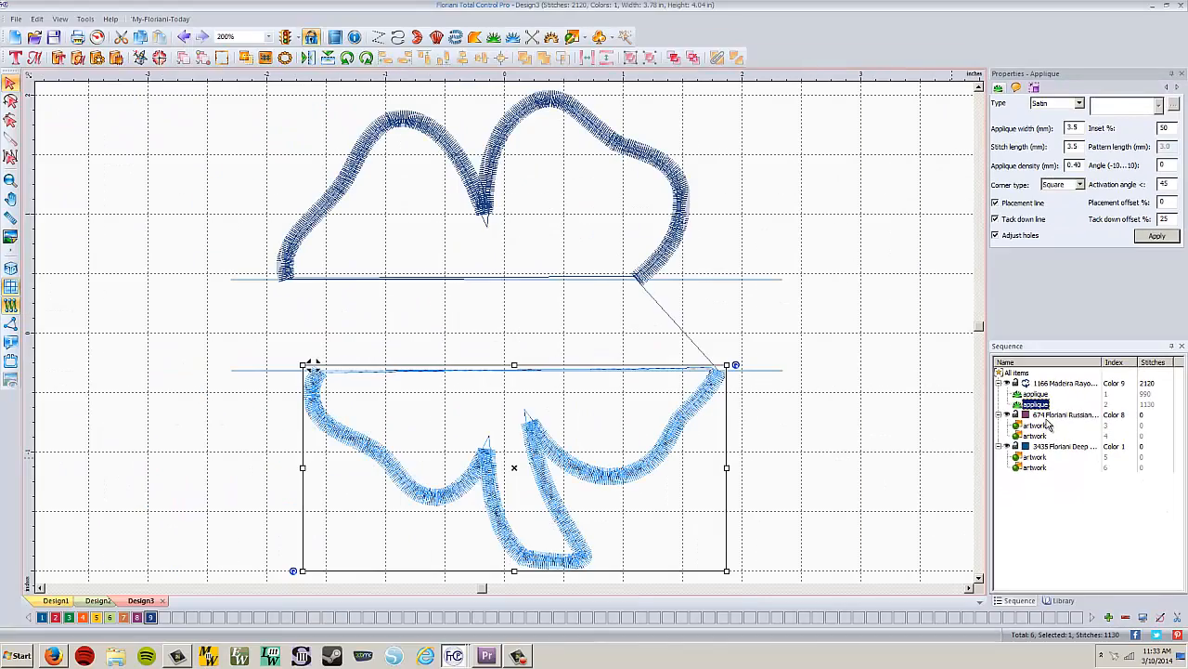
Convert both 674 Floriani Russian Violet lines to Run stitches
left_click(1055, 416)
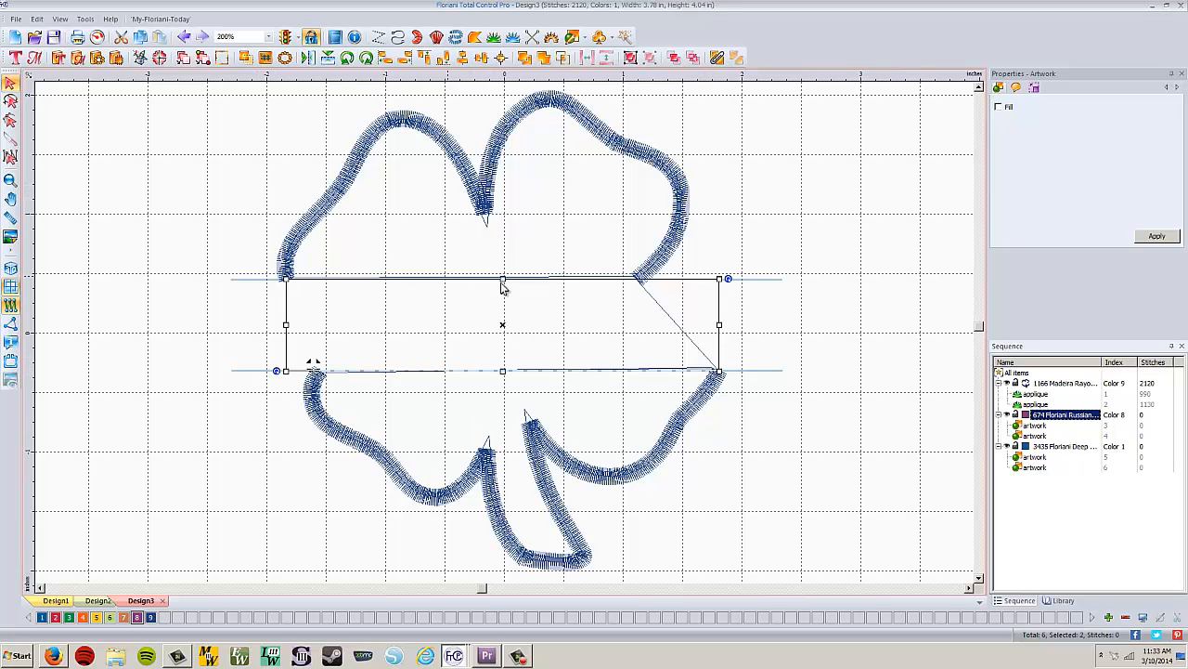
right_click(470, 279)
mouse_move(527, 371)
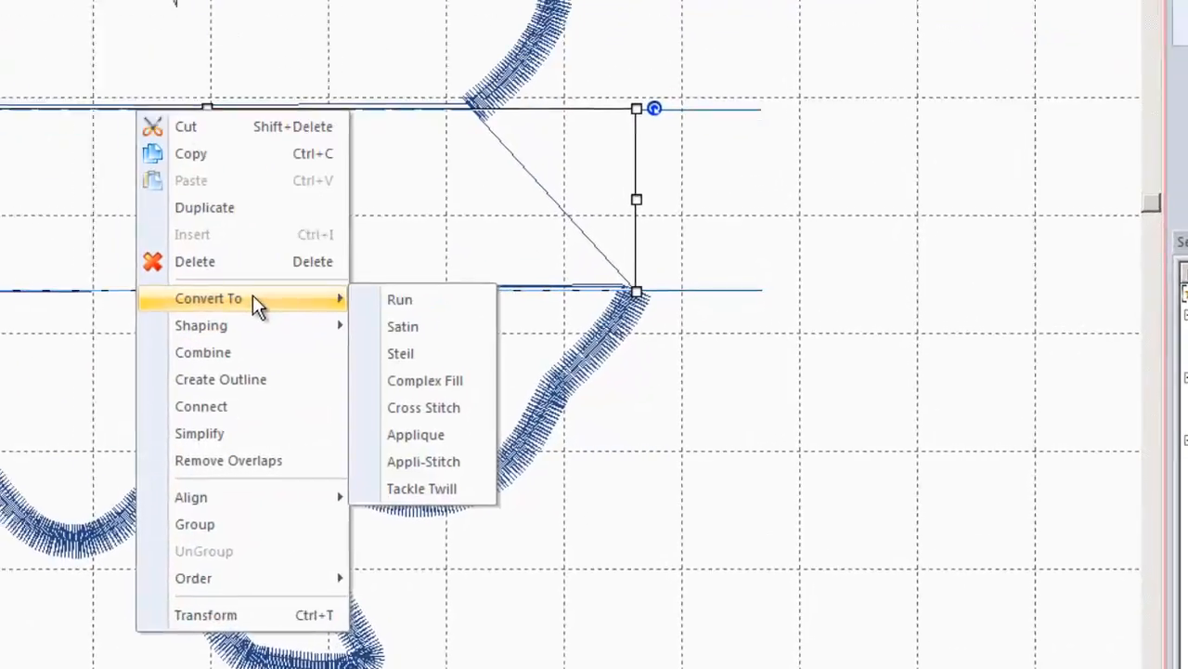
left_click(423, 299)
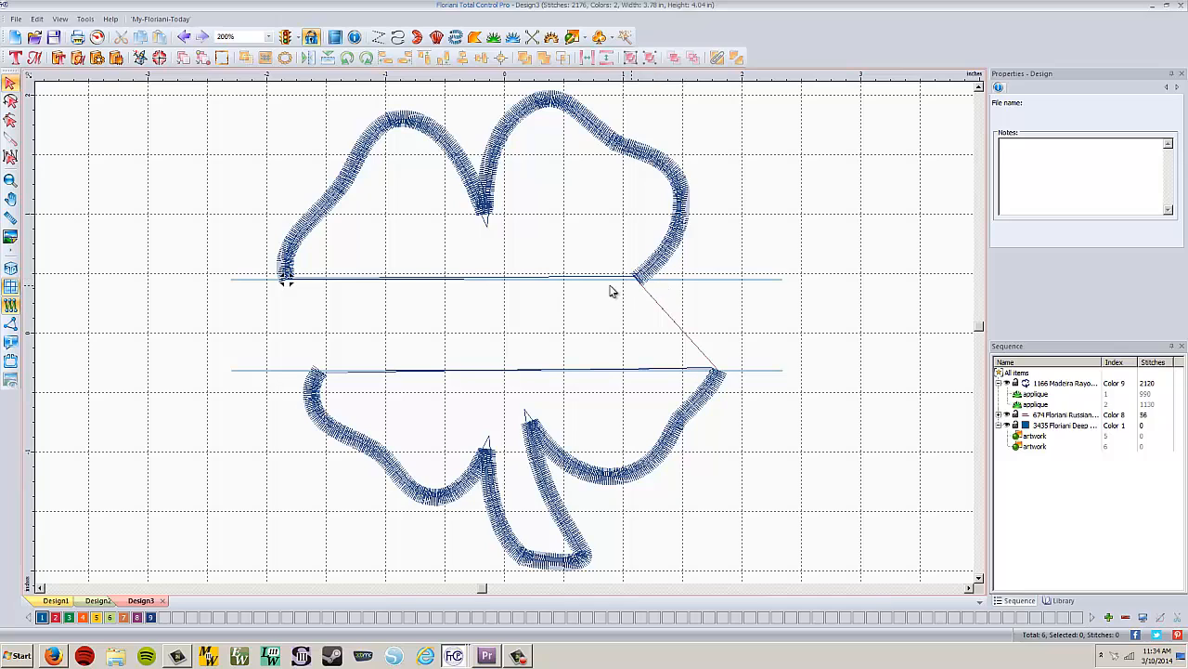
Convert the two horizontal 3435 Floriani Deep blue band lines to Steil stitches
left_click(1063, 426)
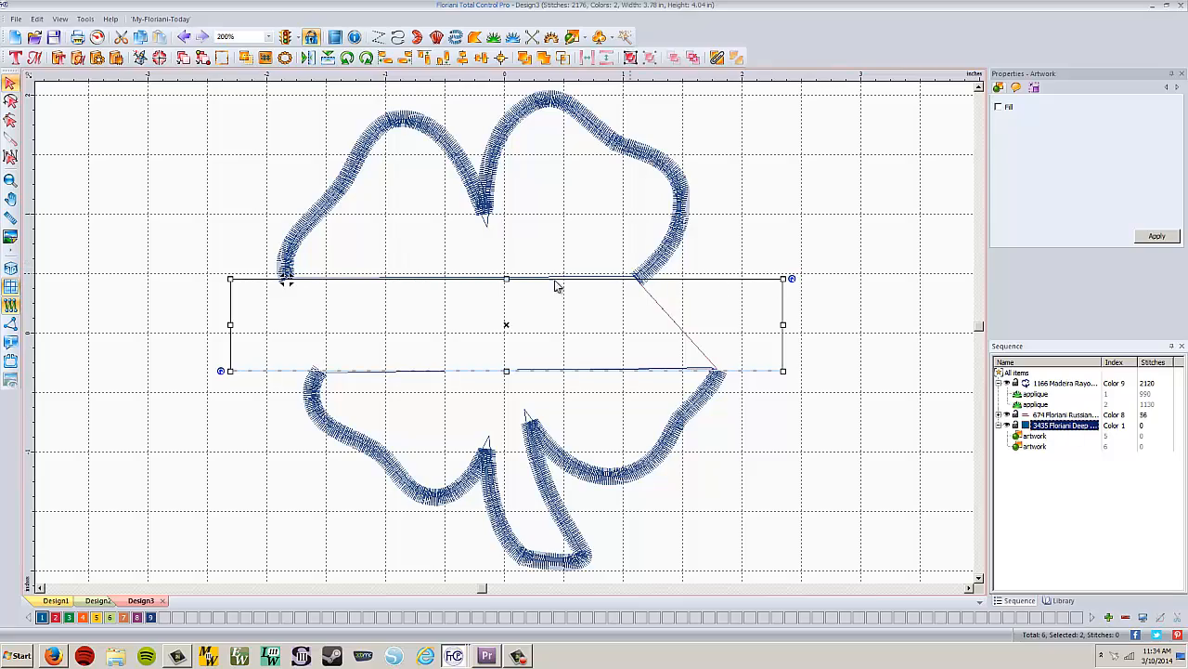
right_click(492, 280)
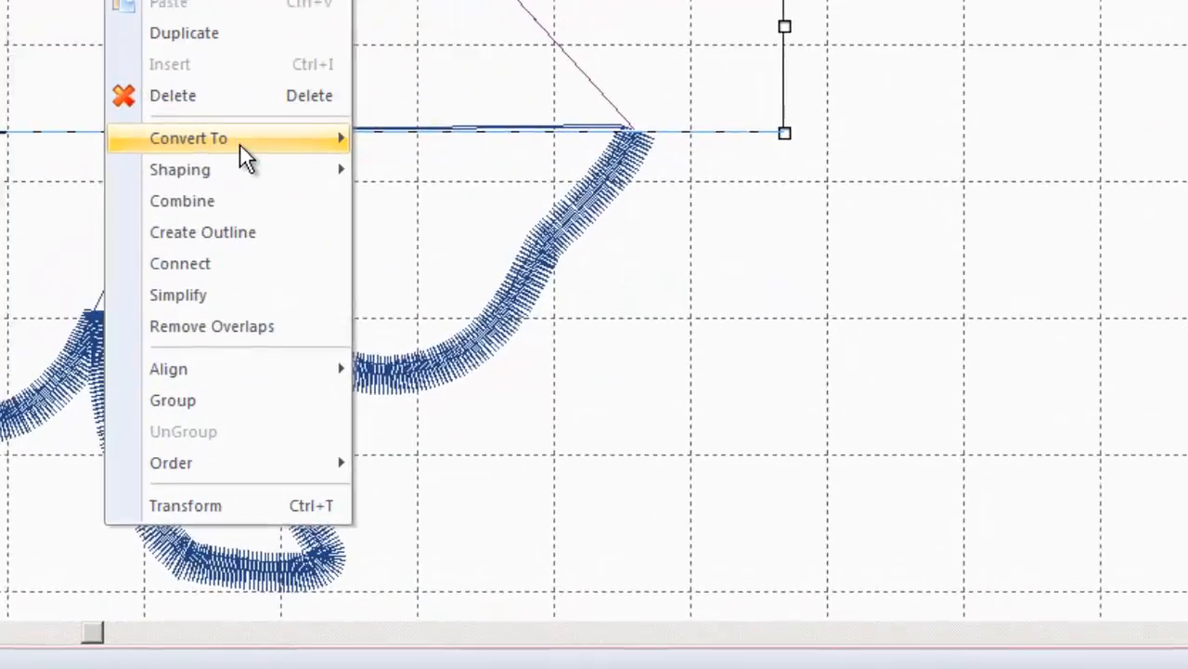
mouse_move(244, 158)
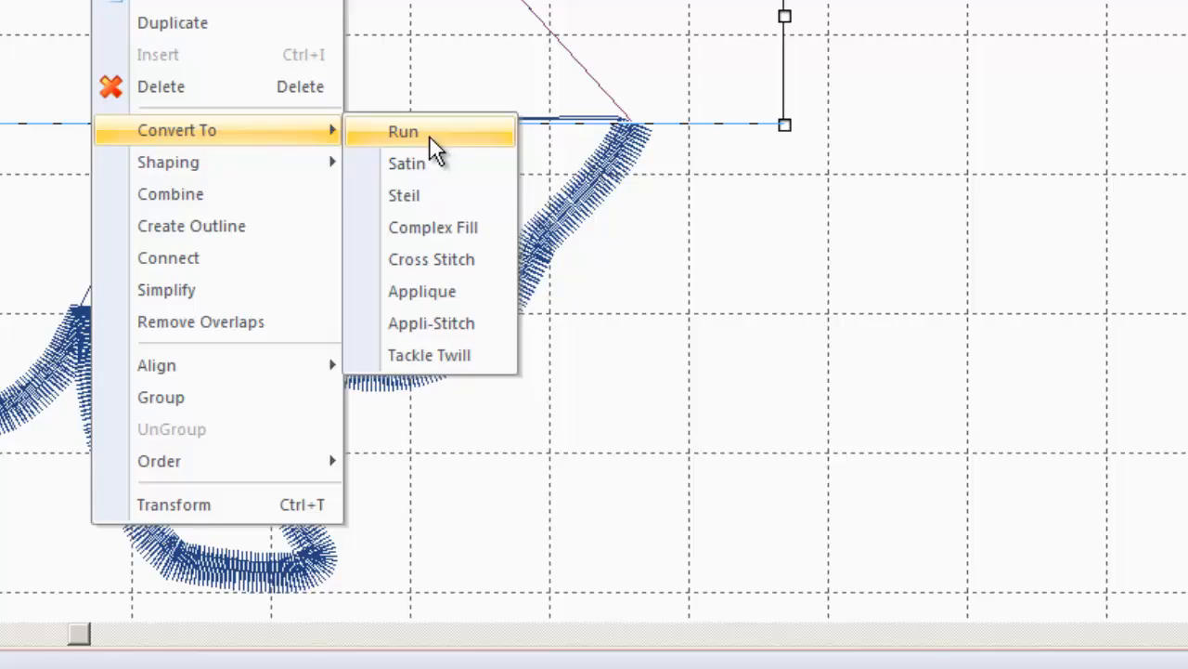
left_click(430, 199)
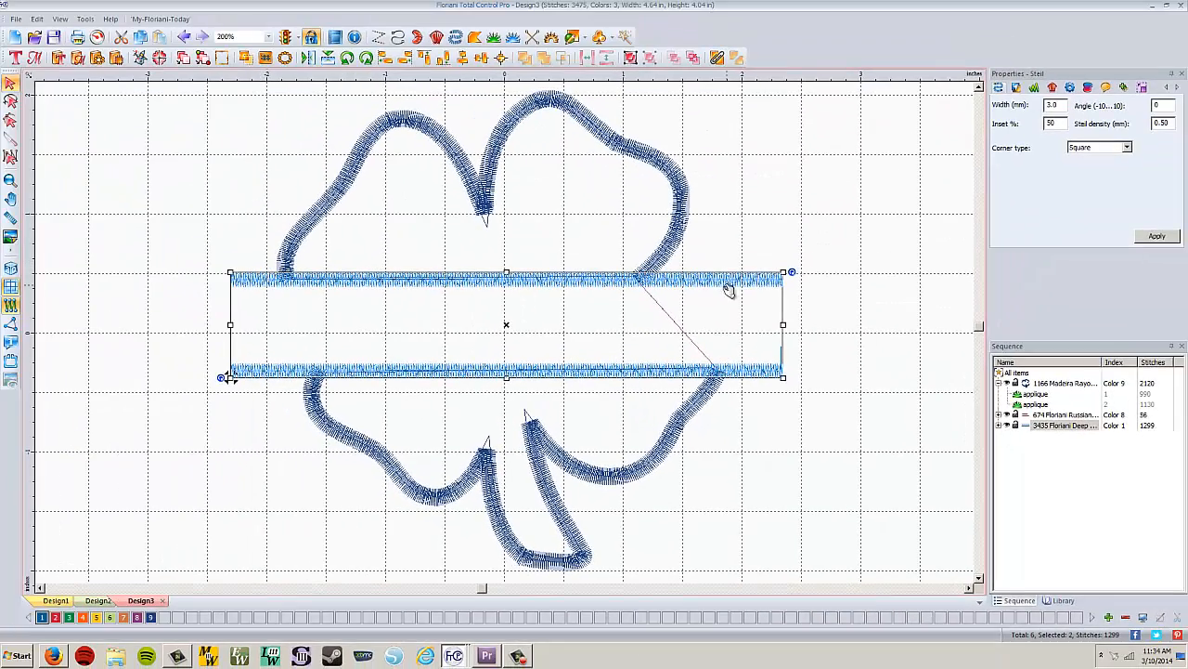
left_click(168, 223)
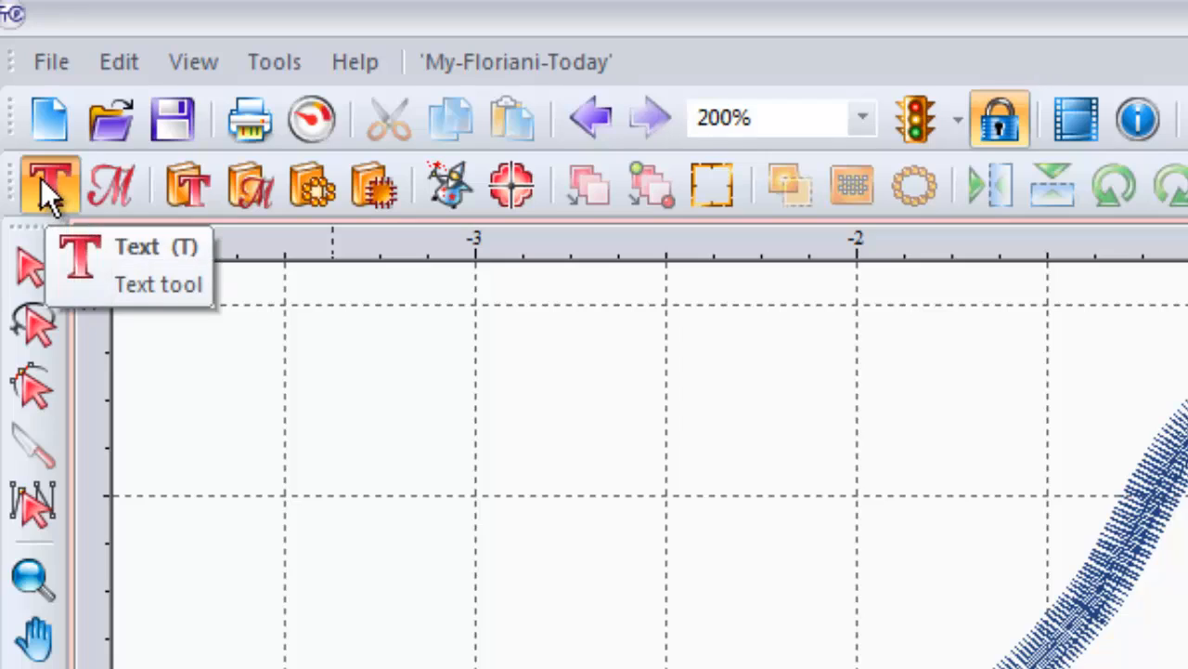
Add the text "Meadow" in the Felttip font between the two horizontal band lines
left_click(41, 178)
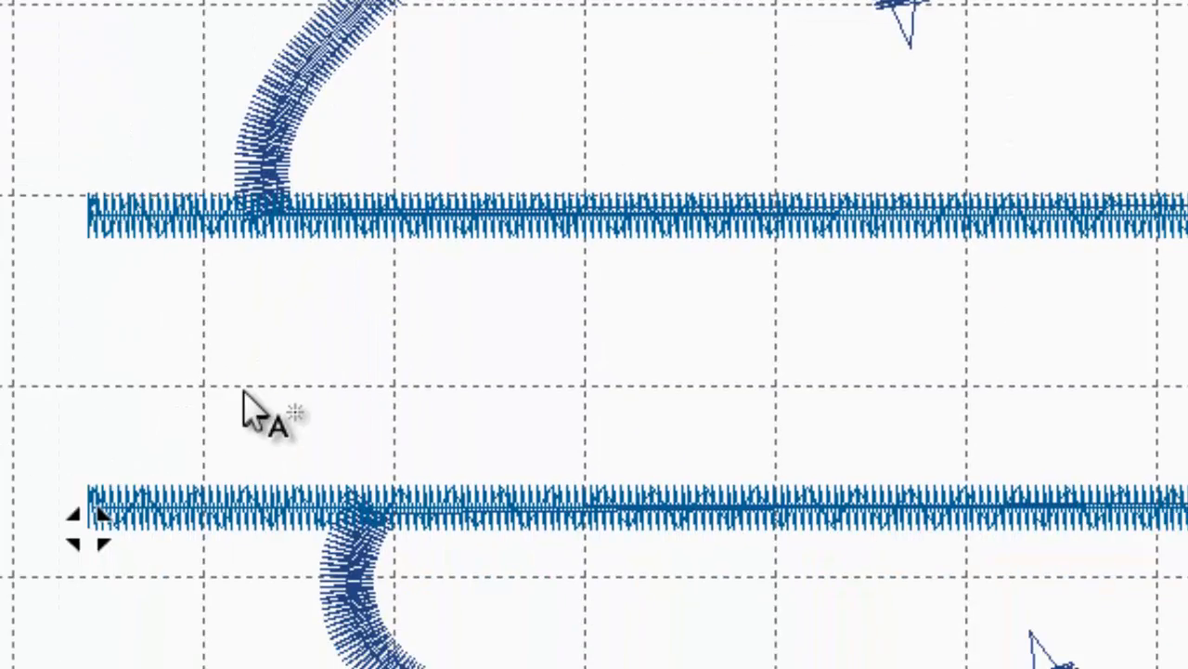
left_click(299, 383)
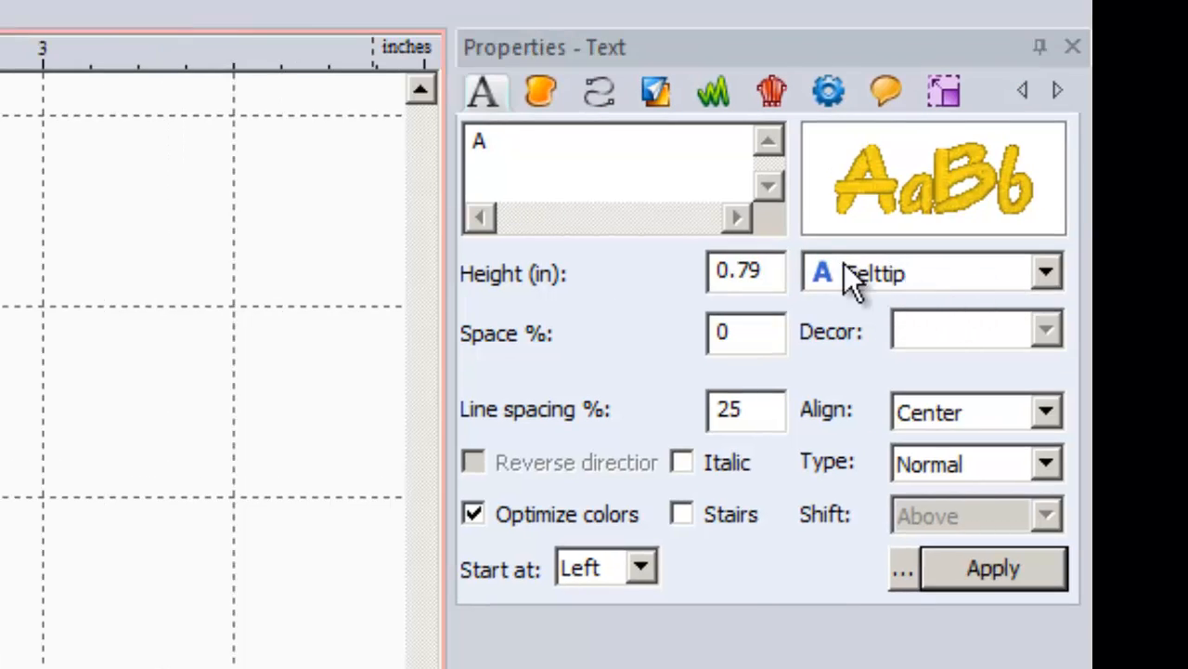
double_click(482, 146)
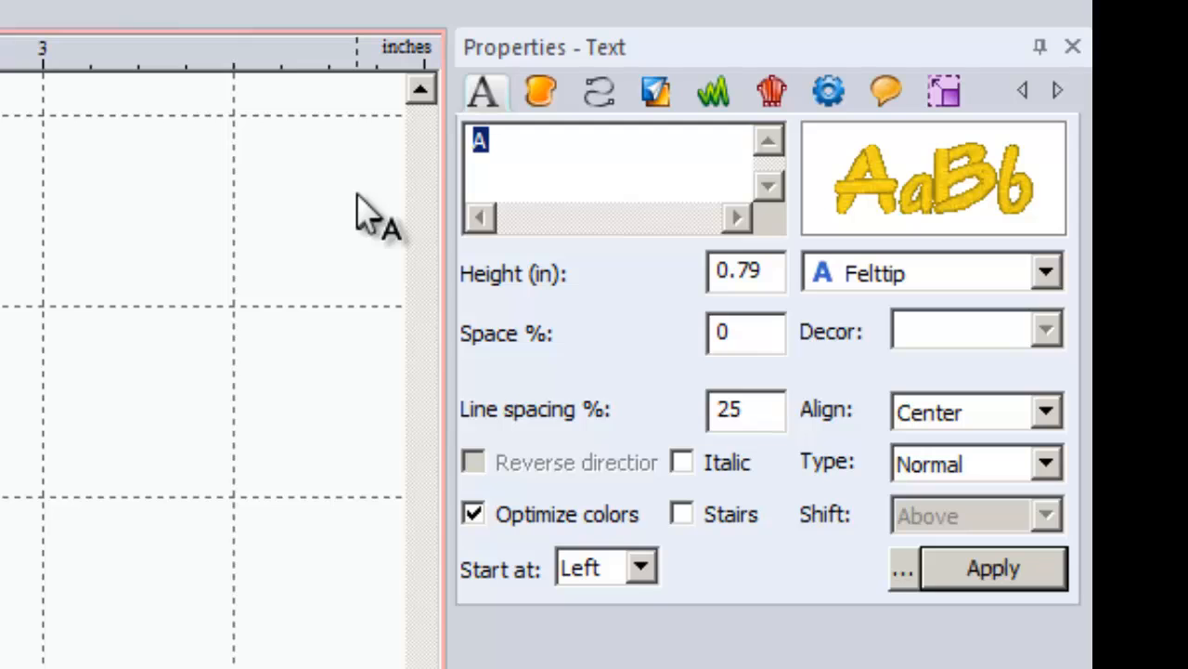
type("Meadow")
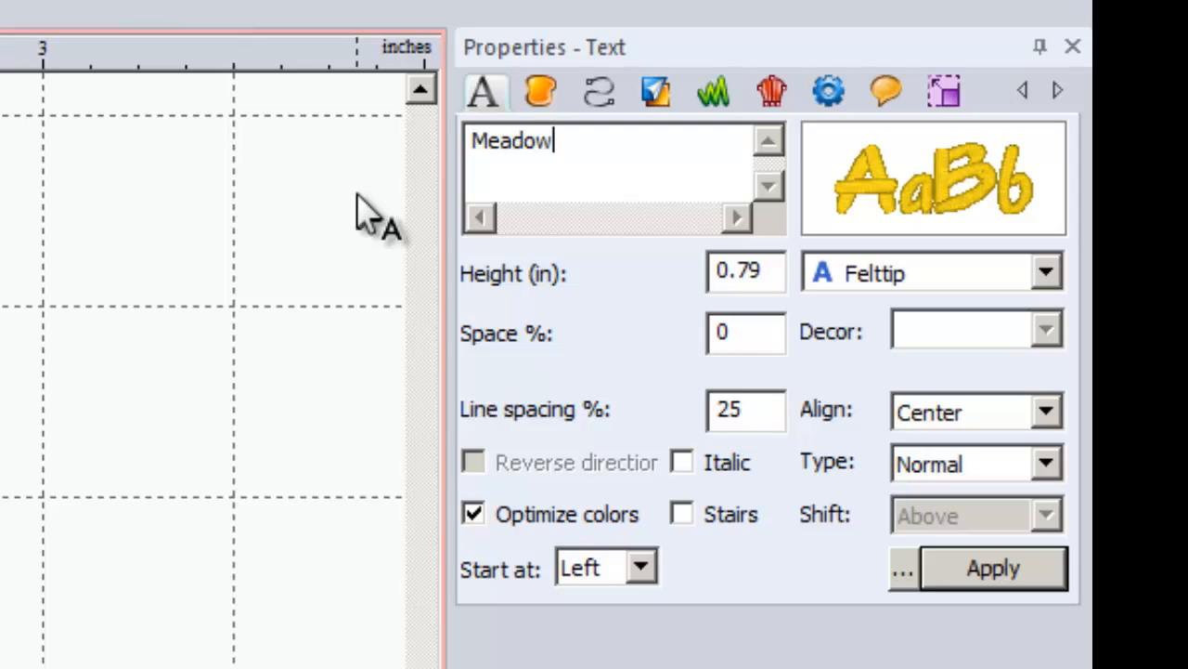
left_click(990, 558)
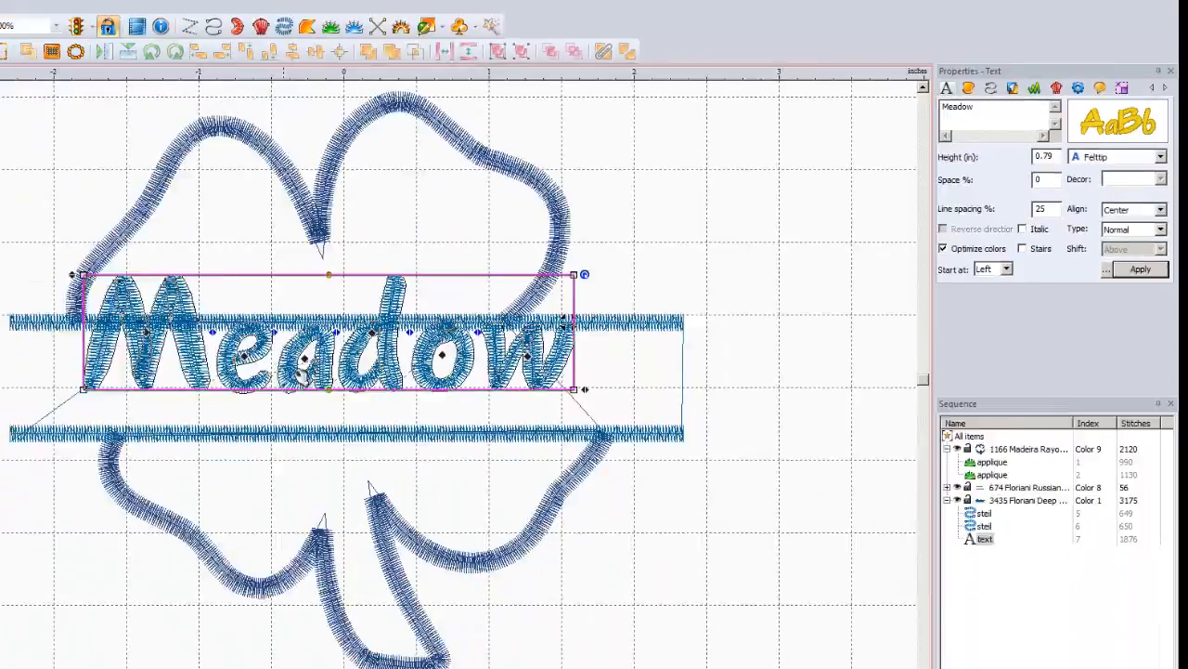
Position the lettering within the band and set its height to 0.6 in
left_click_drag(459, 302, 481, 342)
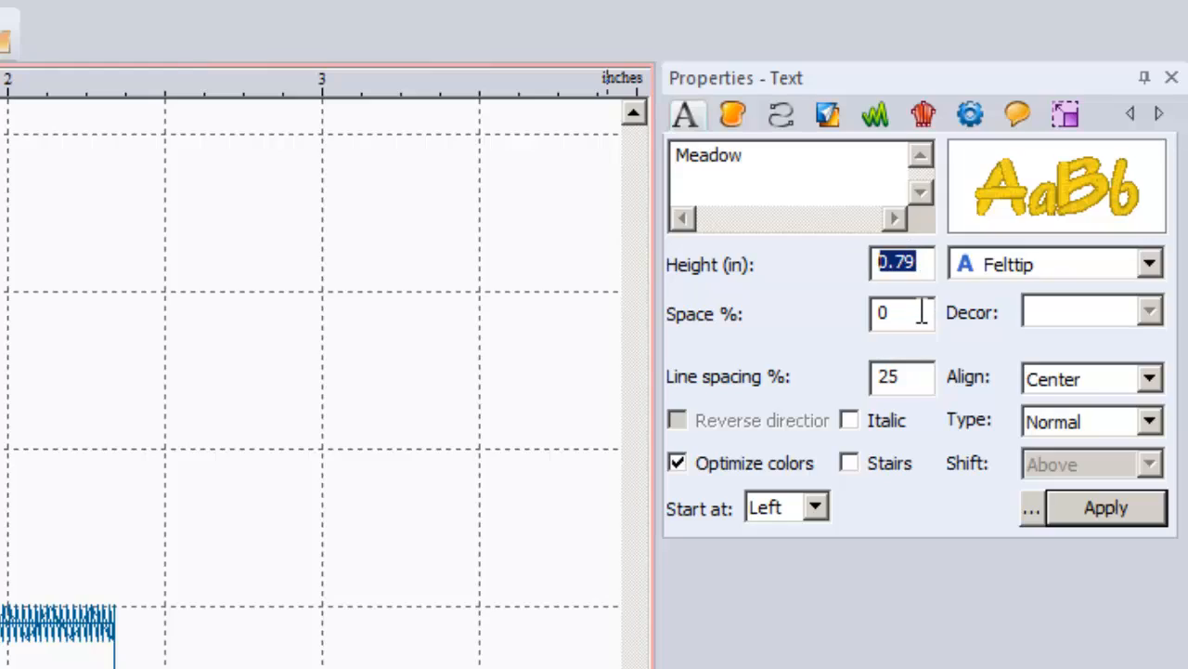
type(".6")
left_click(1114, 502)
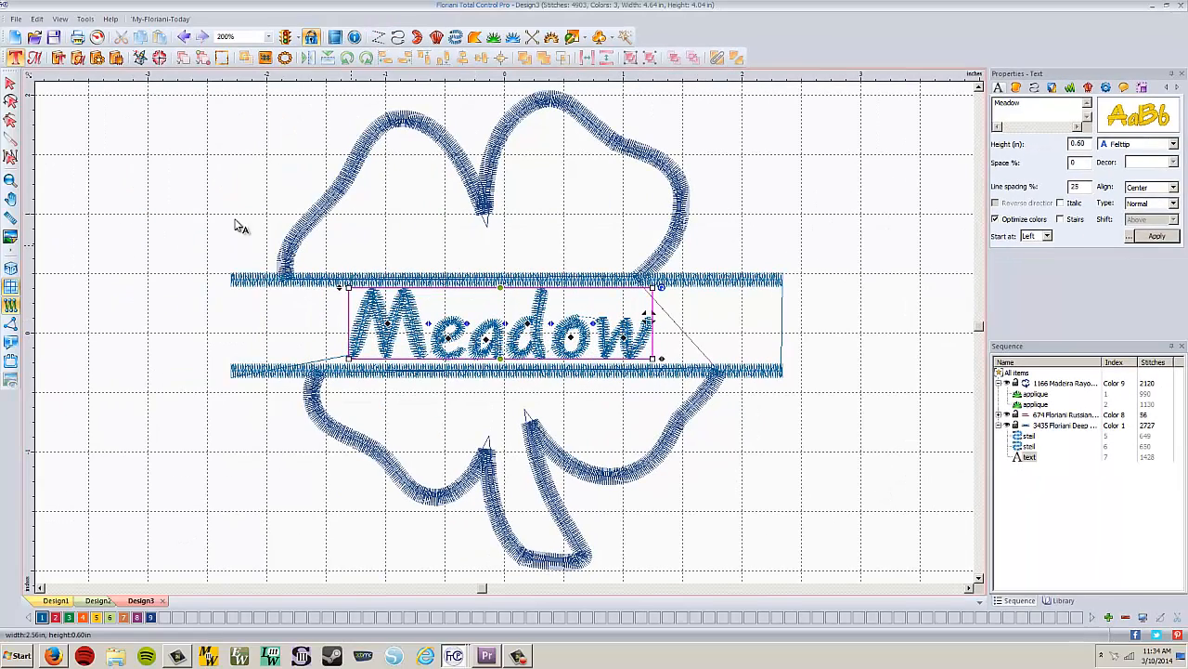
left_click(10, 84)
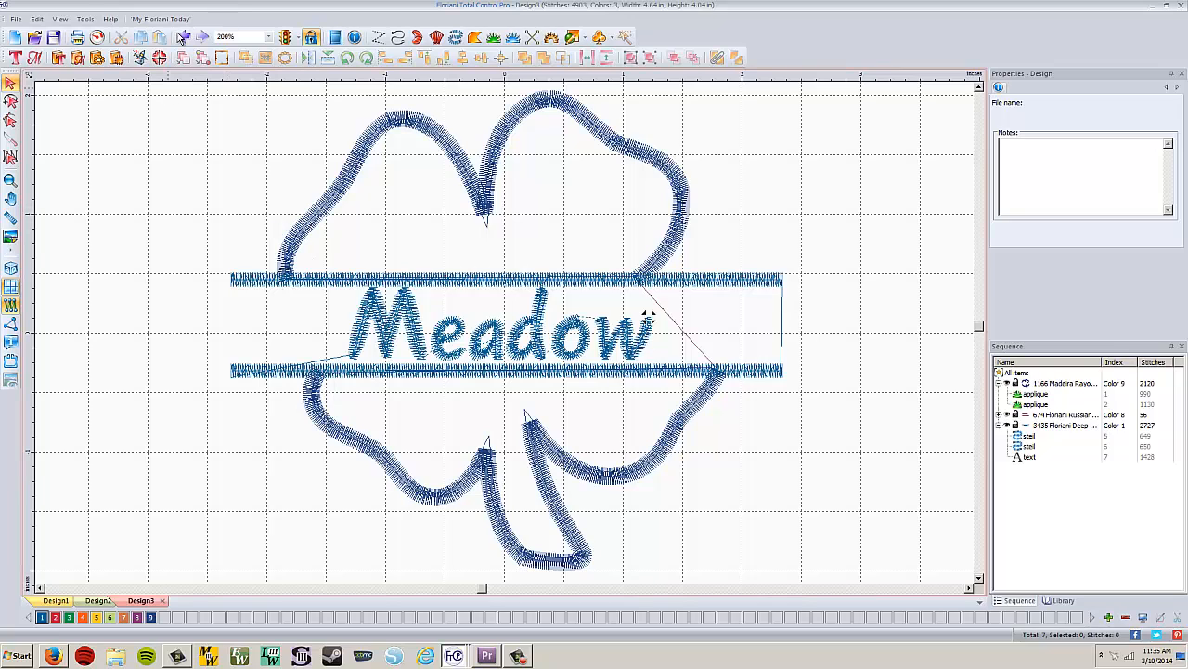
Run through the stitch simulation to examine the sewing order of the appliques, run lines, steil borders and lettering
left_click(97, 36)
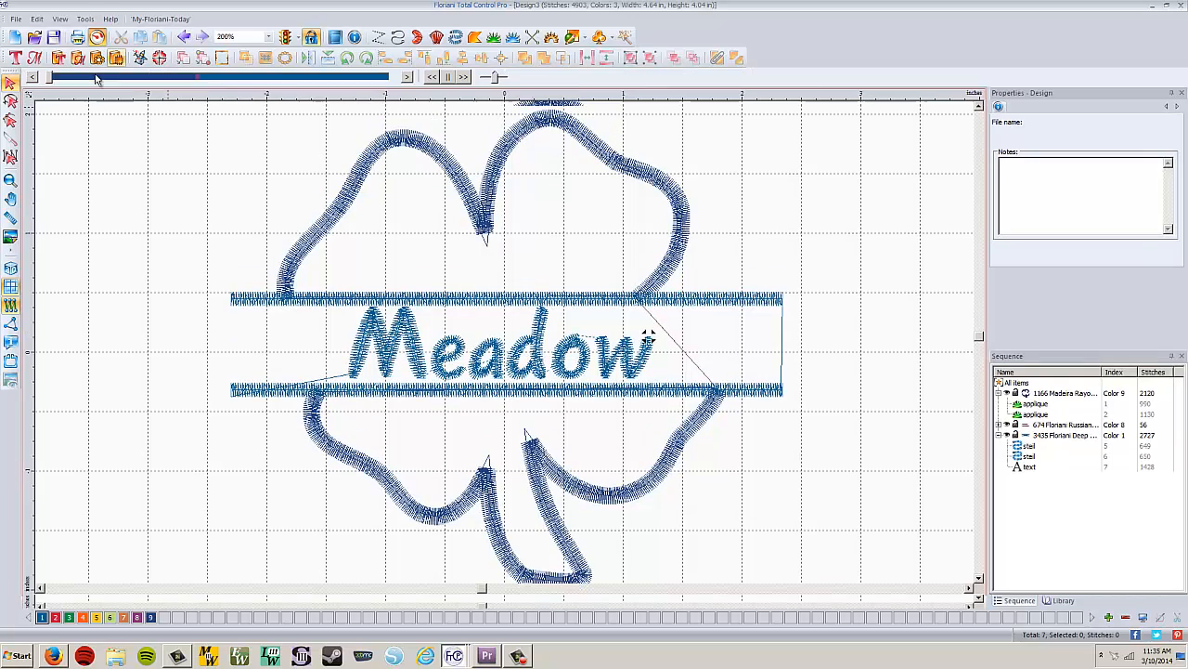
left_click_drag(47, 81, 54, 85)
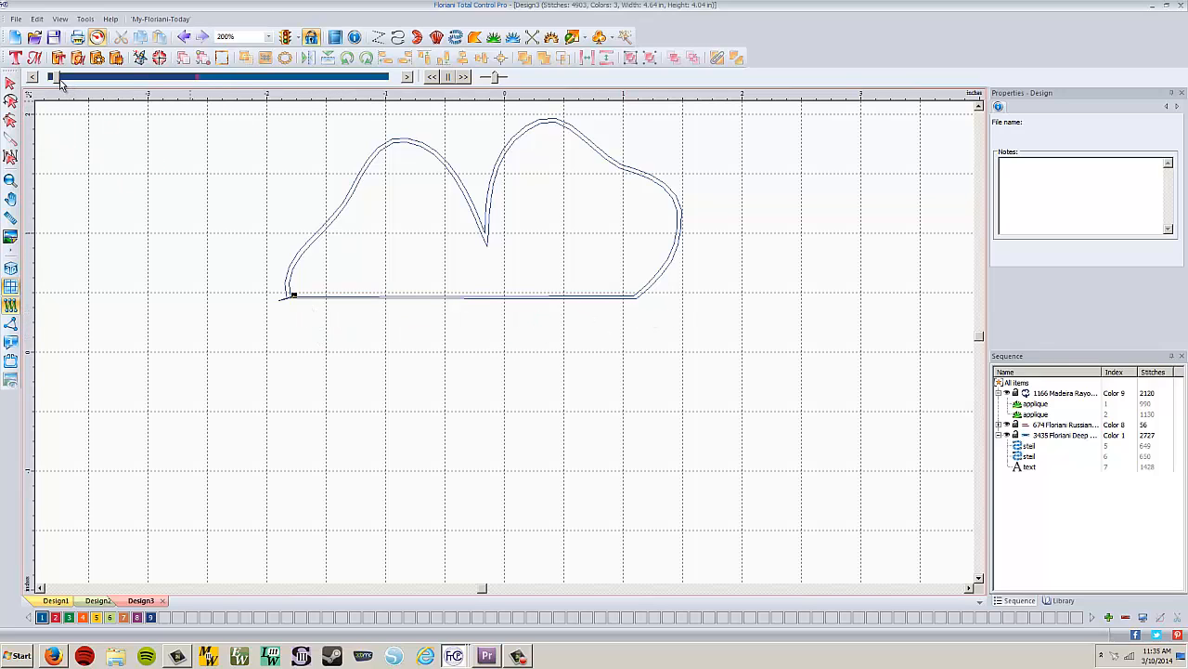
left_click_drag(60, 83, 200, 123)
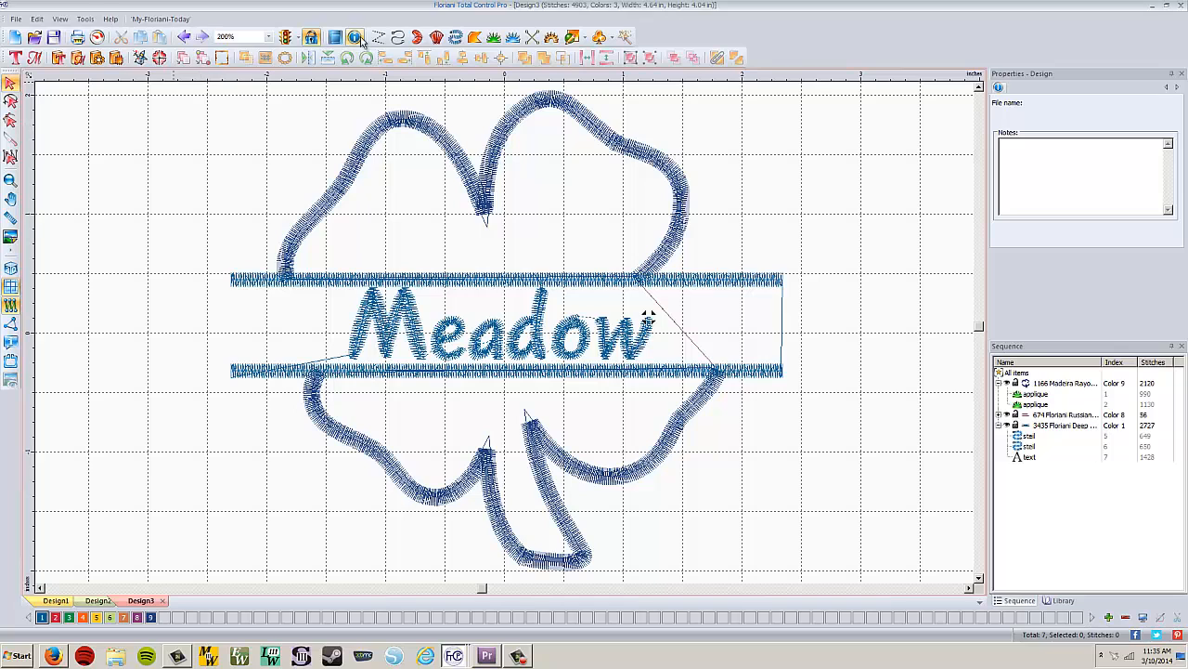
left_click(96, 37)
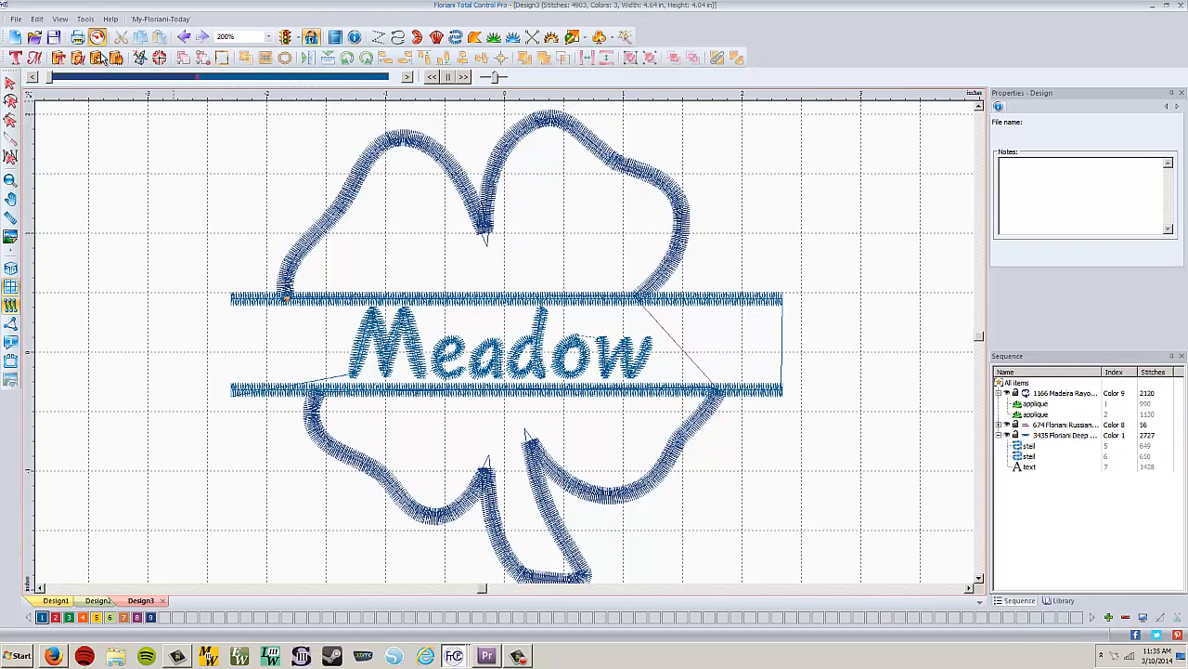
left_click(55, 76)
left_click_drag(196, 82, 198, 85)
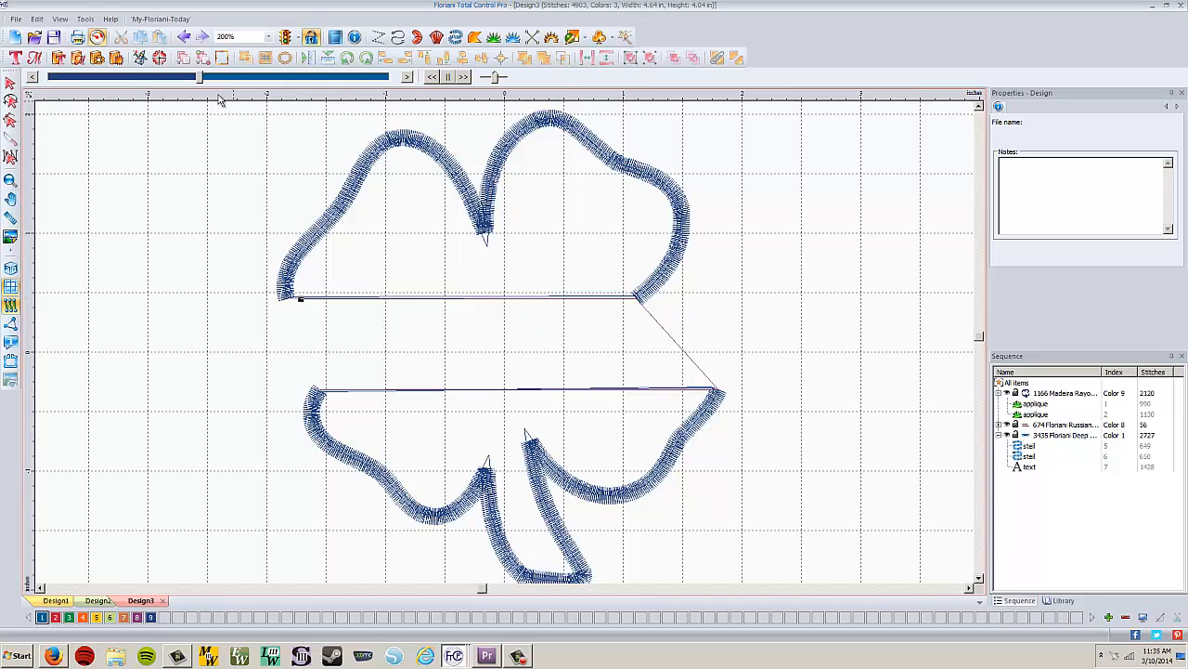
left_click_drag(199, 80, 419, 125)
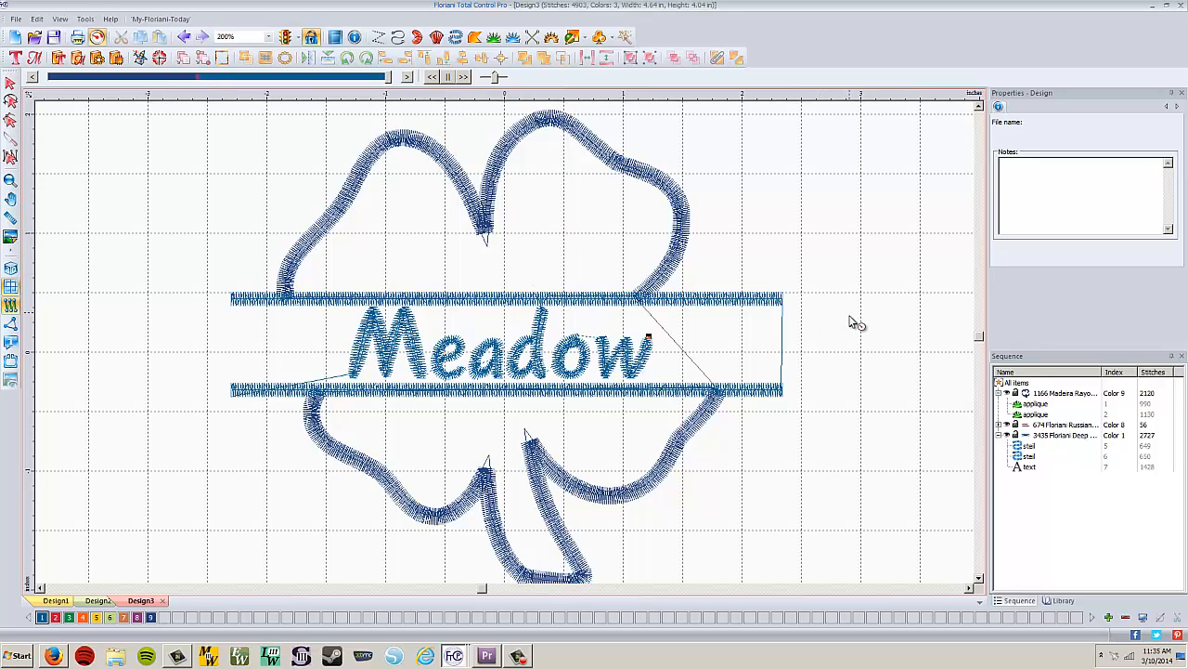